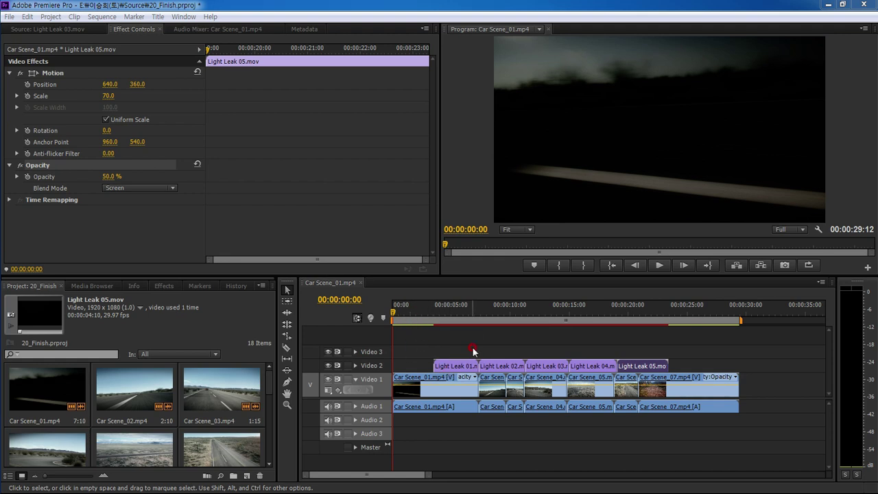
Step: Preview frame 00:00:20:20, return to the sequence start, and maximize the Program monitor
click(636, 309)
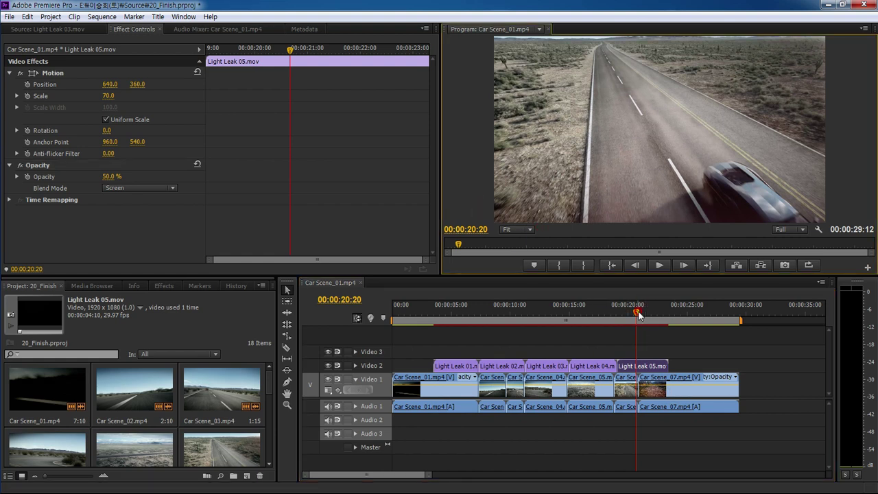
drag(638, 313, 348, 333)
key(grave)
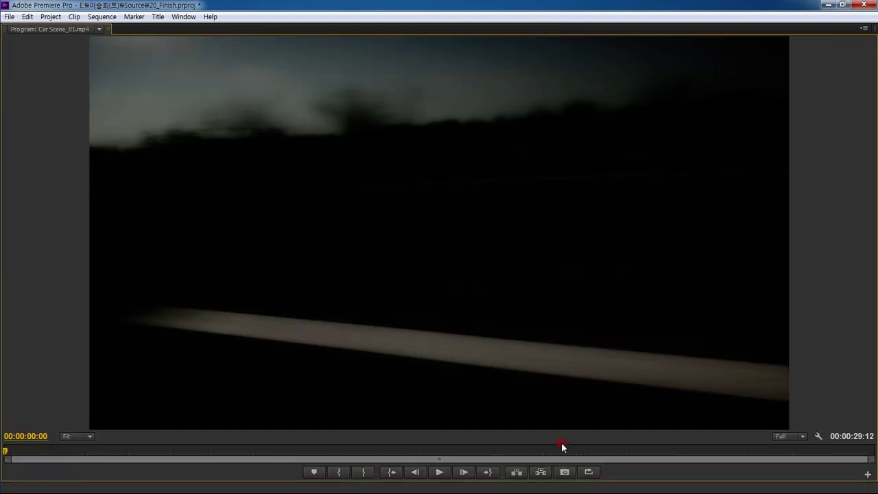
Step: Play the Car Scene_01.mp4 sequence through to 00:00:29:04, then restore the panel layout
key(space)
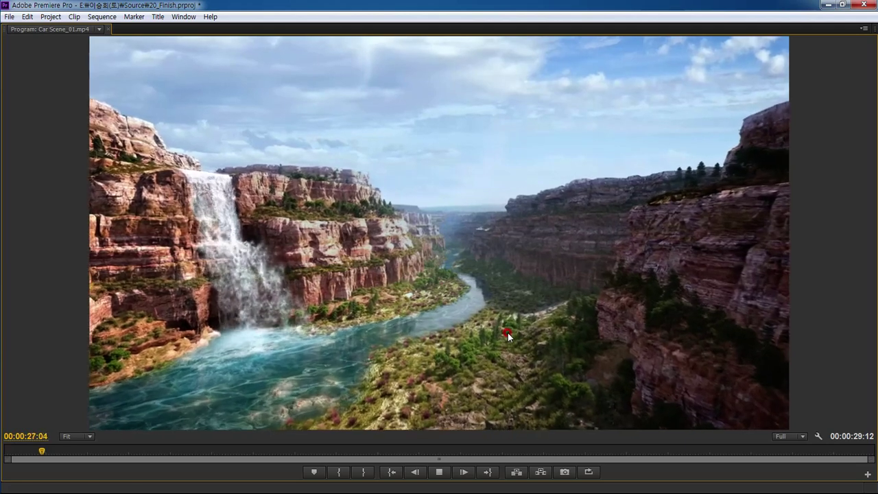
key(grave)
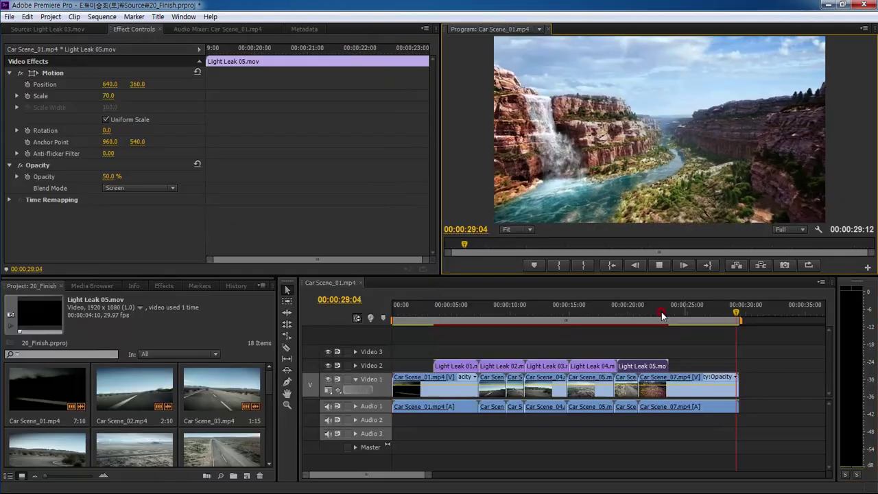
Step: Deselect the Light Leak 05 clip, then select and delete all 18 project items
click(415, 315)
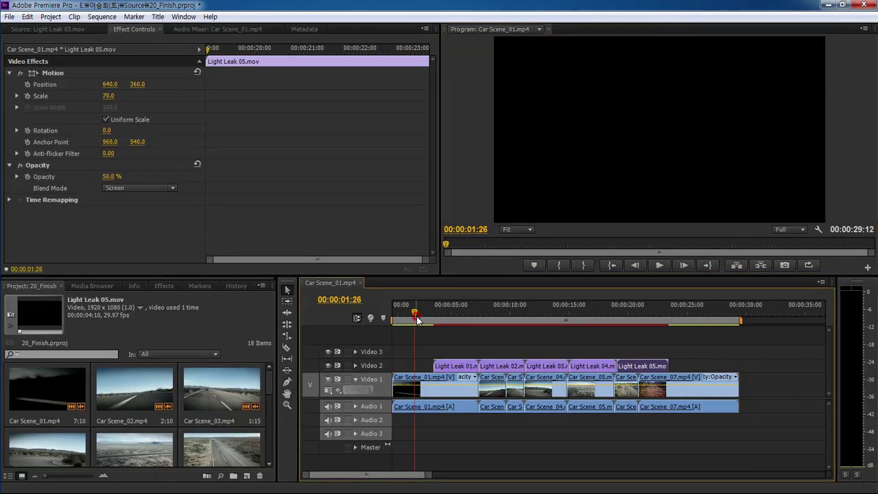
click(420, 320)
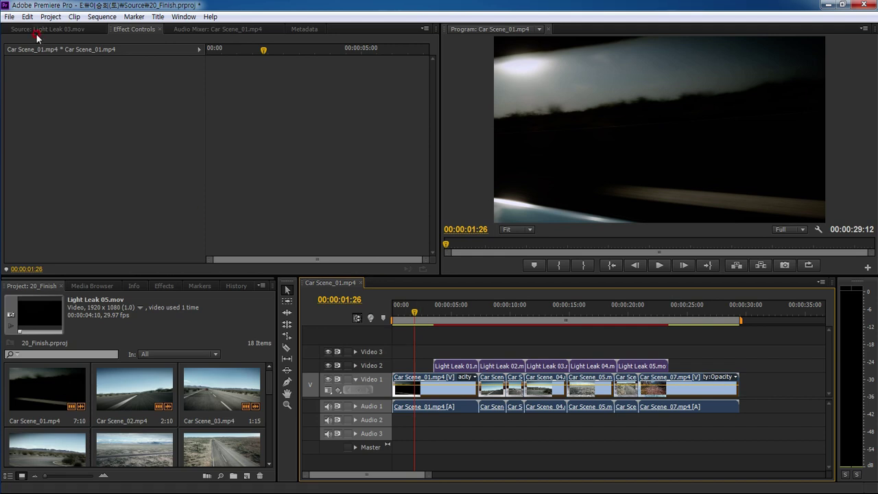
drag(271, 384, 269, 396)
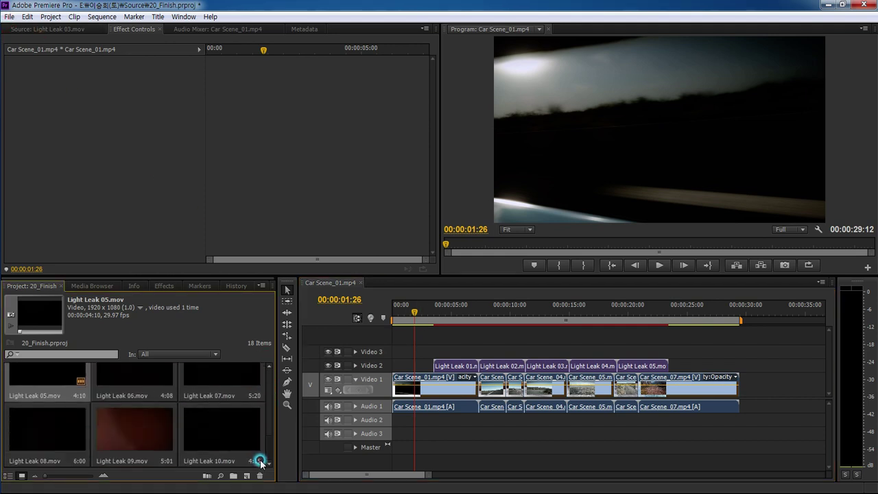
key(ctrl+a)
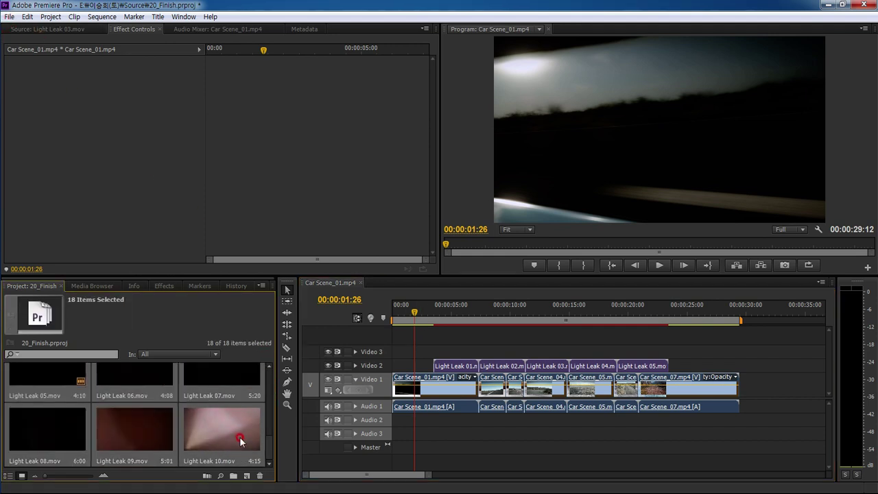
key(Delete)
double_click(87, 408)
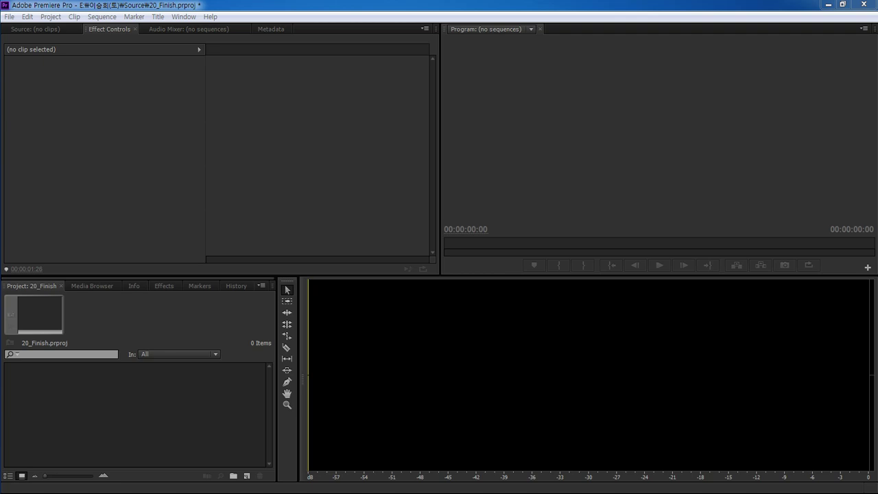
Step: Import the seven JPG photos into the Project panel
drag(7, 346, 137, 424)
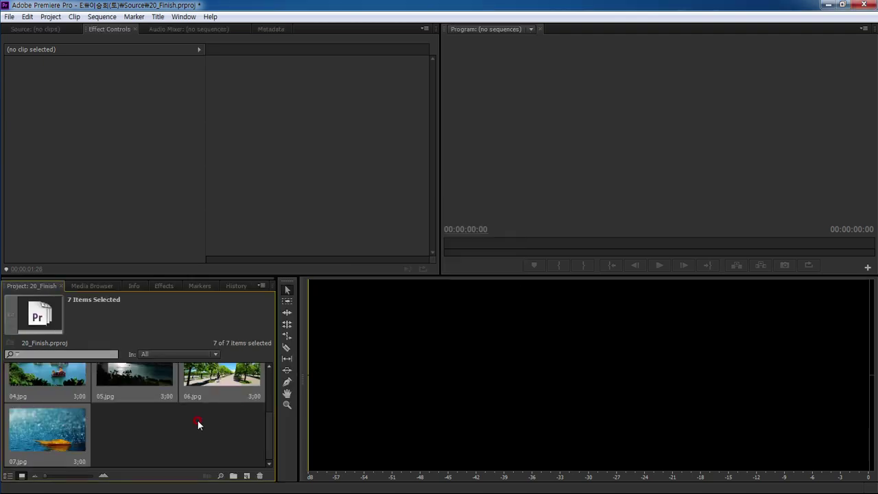
click(222, 413)
scroll(221, 438, up, 1)
scroll(215, 392, down, 1)
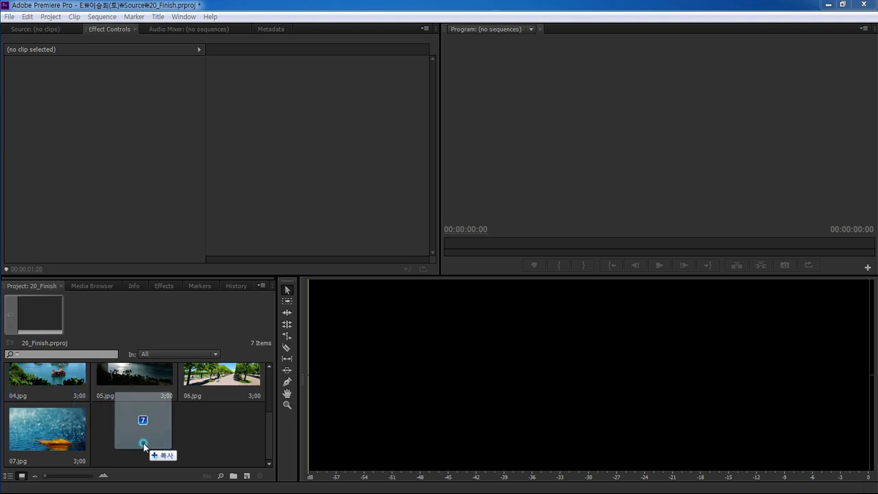
Step: Import the seven Light Leak .mov clips and create a new sequence from 01.jpg
drag(0, 426, 143, 443)
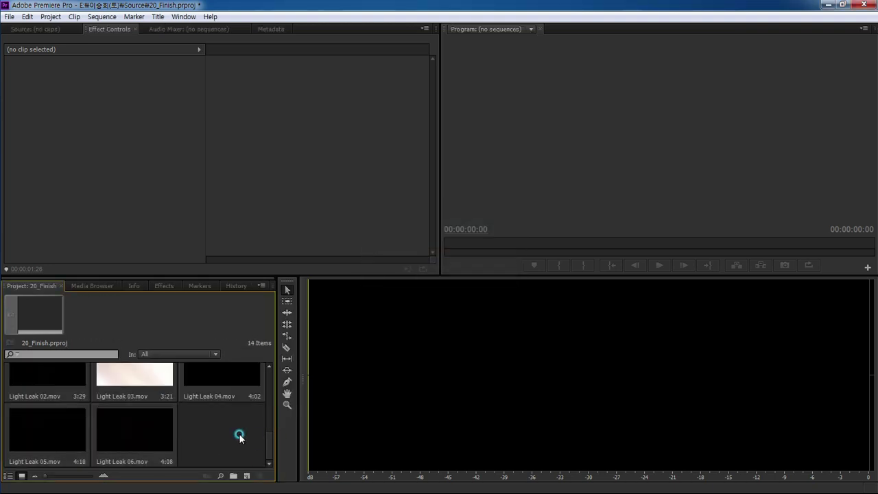
scroll(271, 425, up, 1)
scroll(271, 425, up, 3)
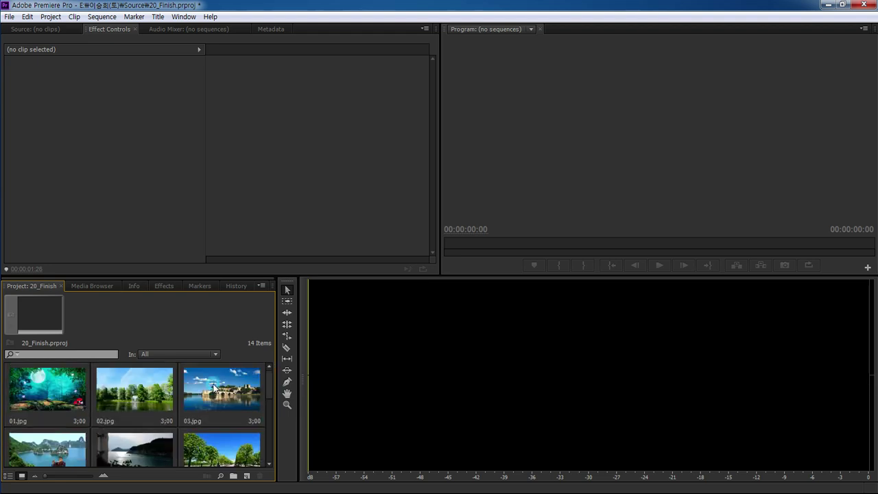
click(65, 392)
drag(247, 476, 247, 476)
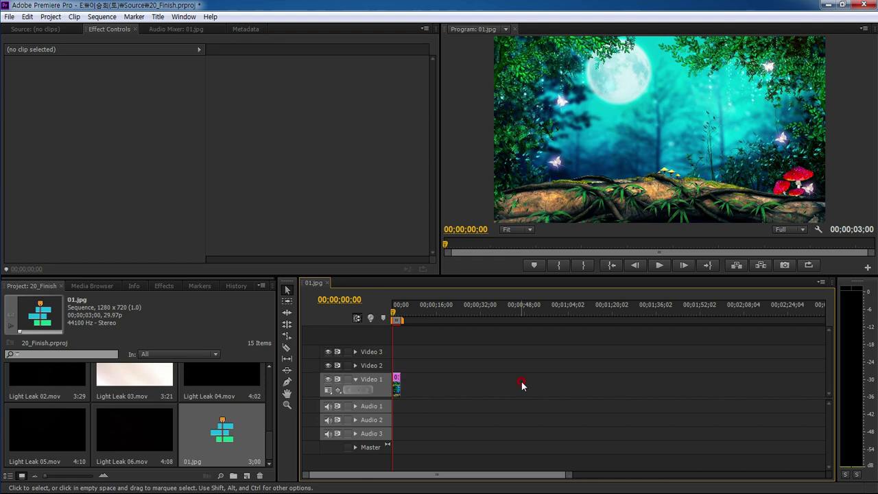
Step: Fit the sequence in the timeline and select the 01.jpg clip on Video 1
key(backslash)
click(453, 386)
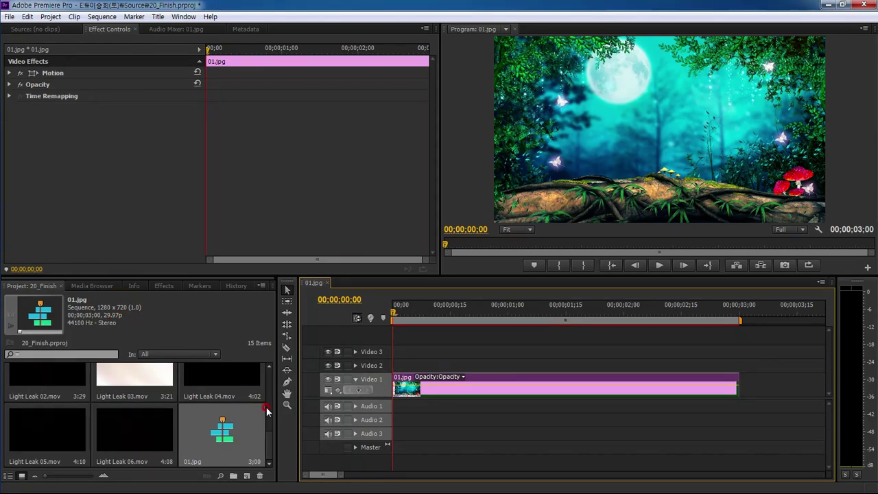
scroll(268, 410, up, 3)
click(140, 420)
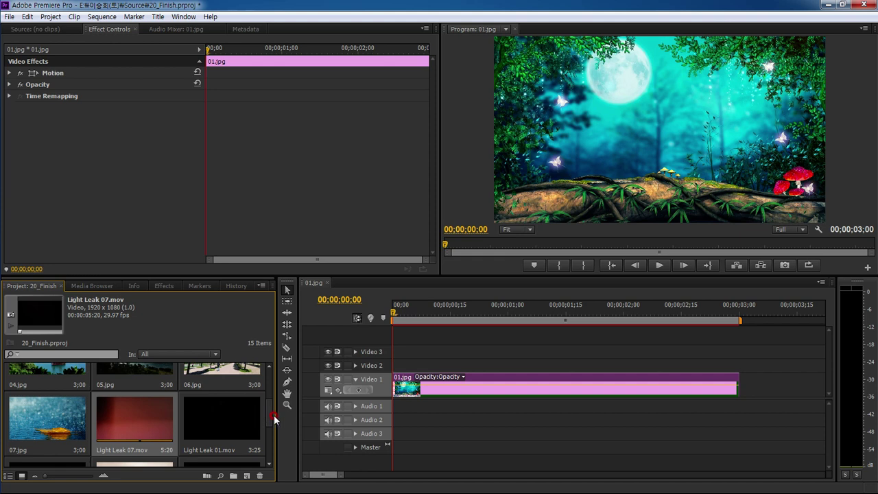
drag(274, 419, 270, 396)
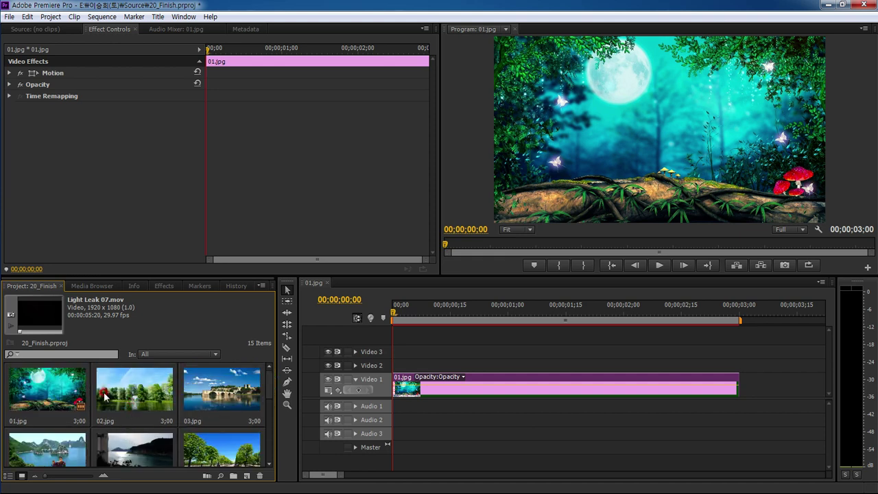
click(441, 390)
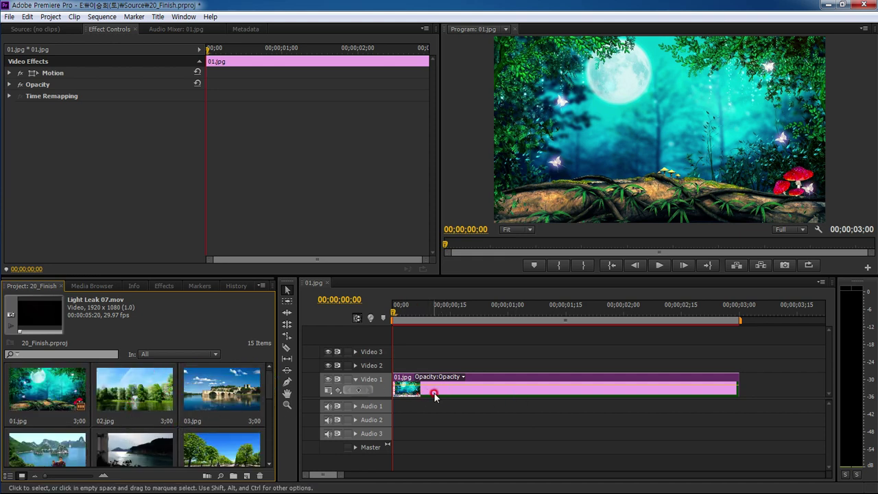
click(521, 322)
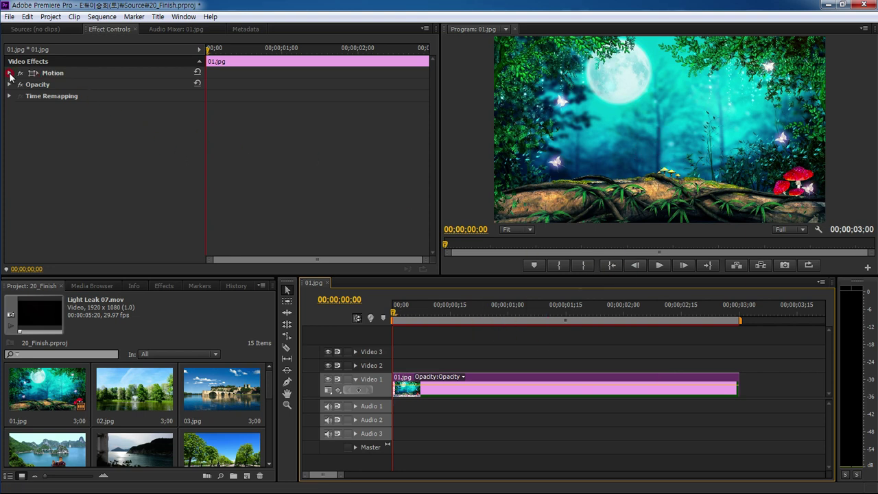
Step: Keyframe the clip's Scale from 100 at the start to 110 at 00:00:03:00
click(10, 73)
click(191, 224)
click(28, 98)
click(396, 292)
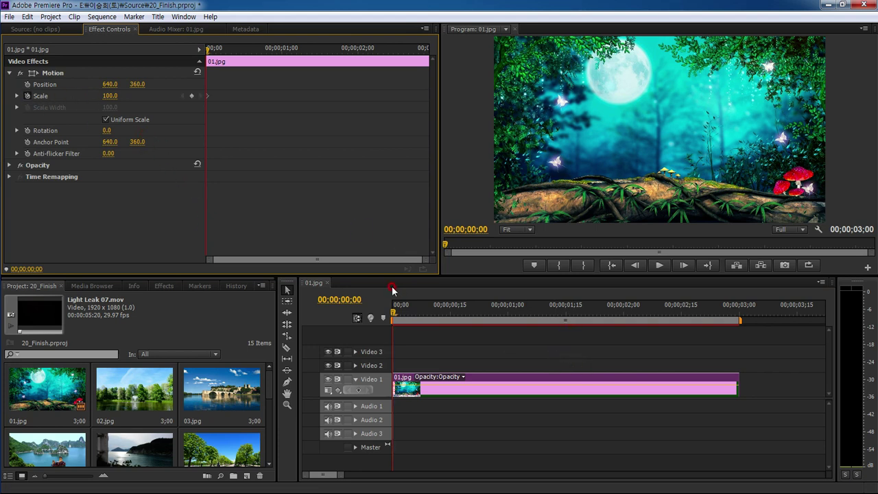
key(End)
click(112, 96)
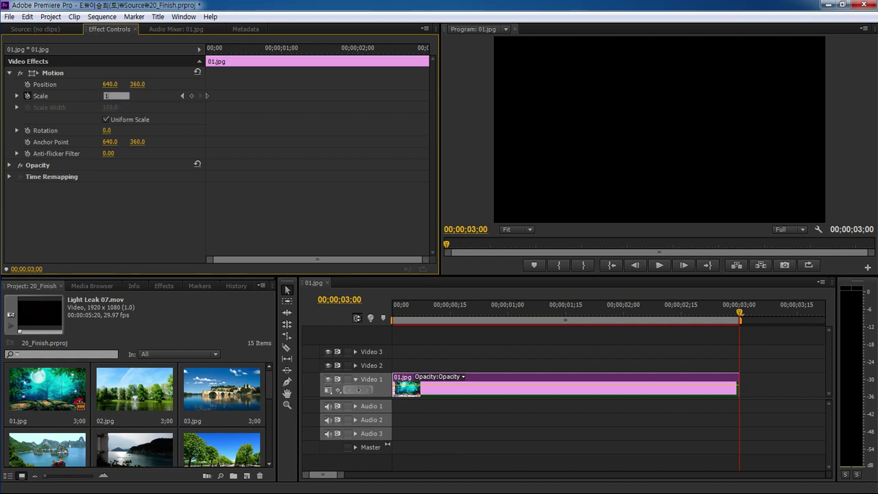
text(10.0)
click(179, 109)
Step: Play the zoom animation from the clip start and zoom the timeline out
drag(563, 308, 334, 309)
click(559, 393)
key(space)
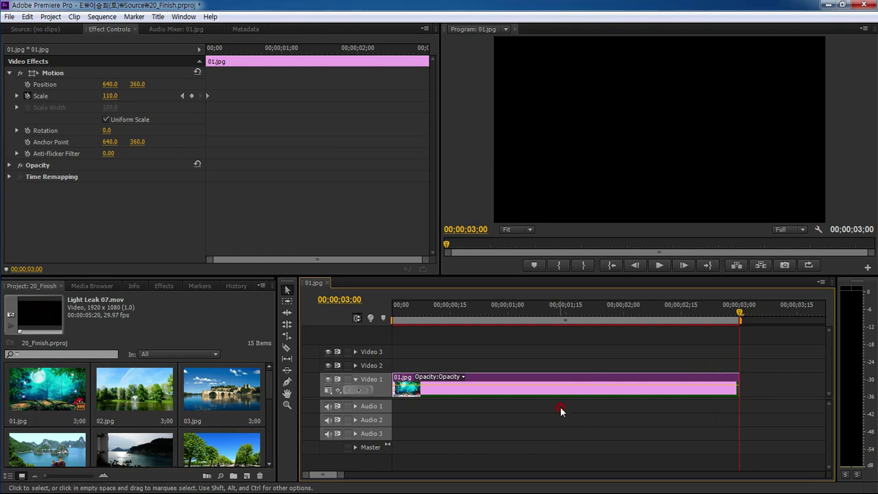
key(minus)
click(459, 391)
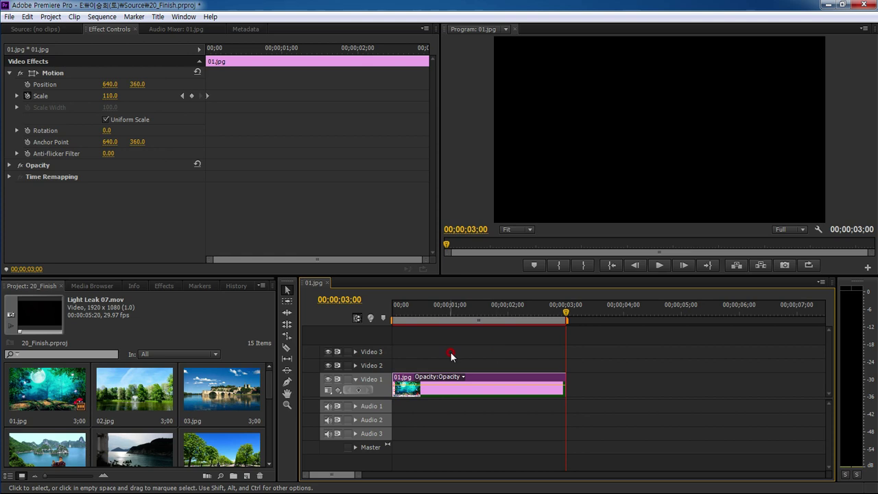
Step: Select photos 02.jpg through 07.jpg and add them to Video 1 after 01.jpg
click(335, 421)
click(121, 406)
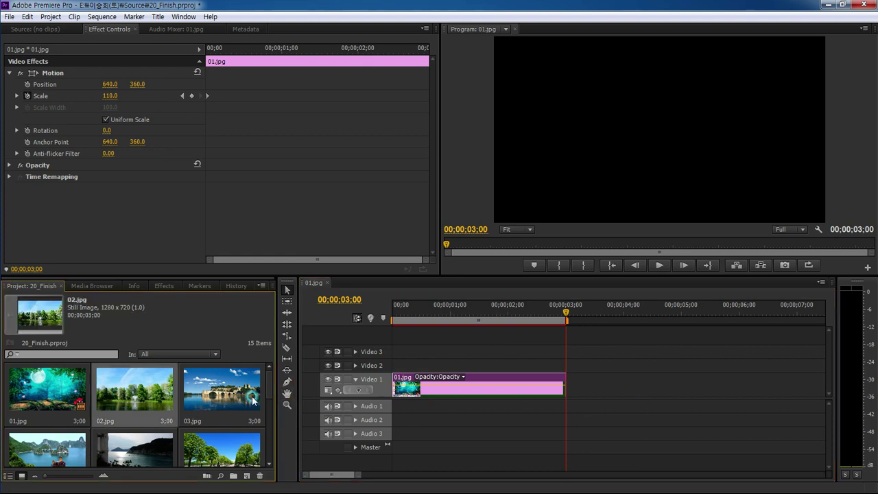
click(254, 396)
scroll(142, 403, down, 1)
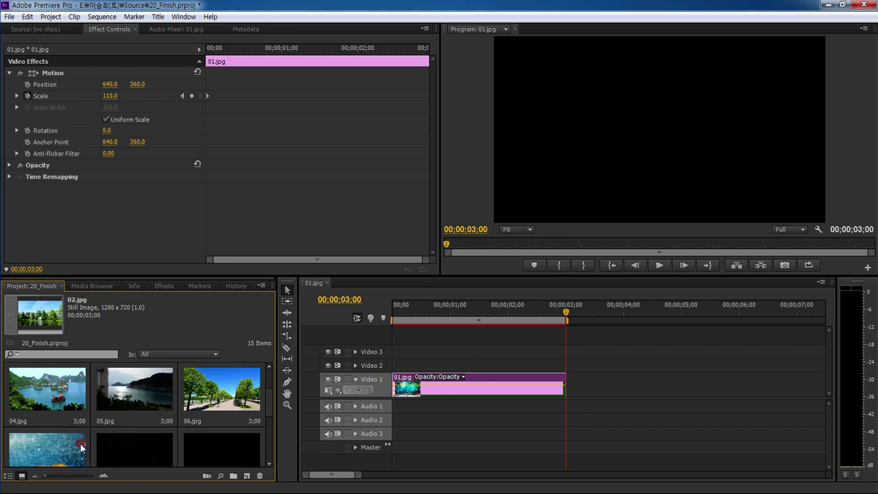
drag(70, 444, 258, 392)
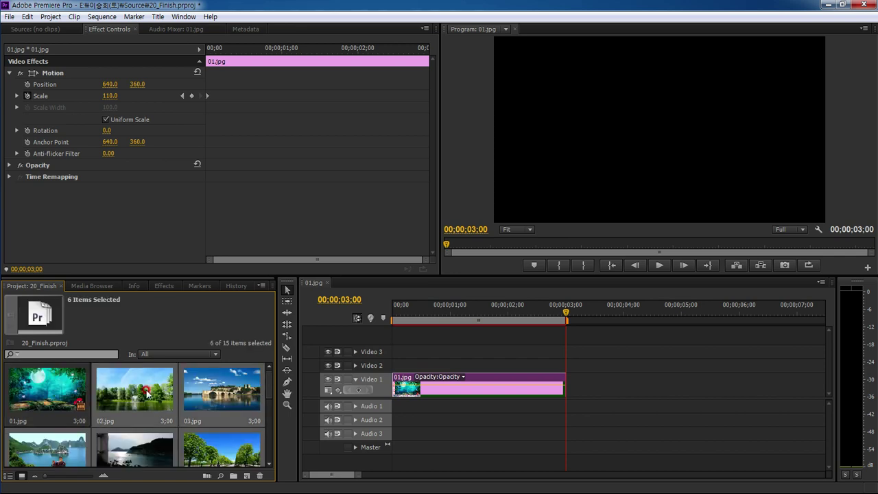
drag(146, 393, 565, 392)
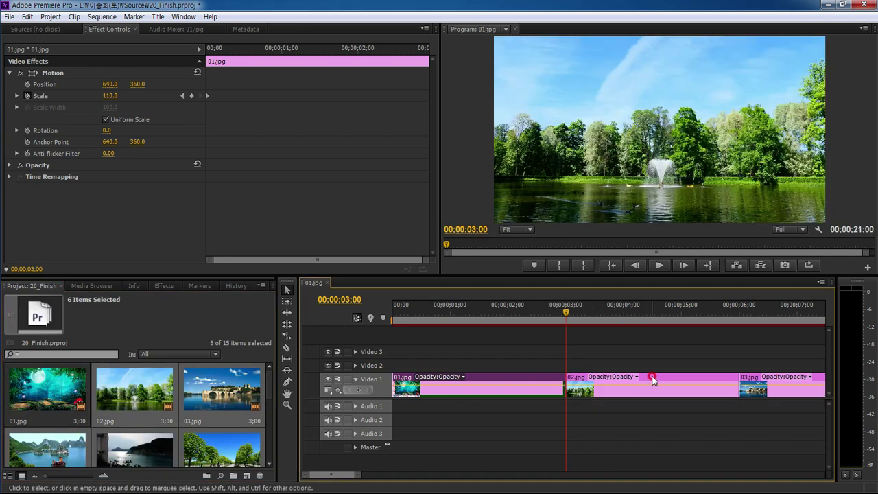
Step: Fit the 00;00;21;00 seven-photo sequence in view and marquee-select the photo clips
key(backslash)
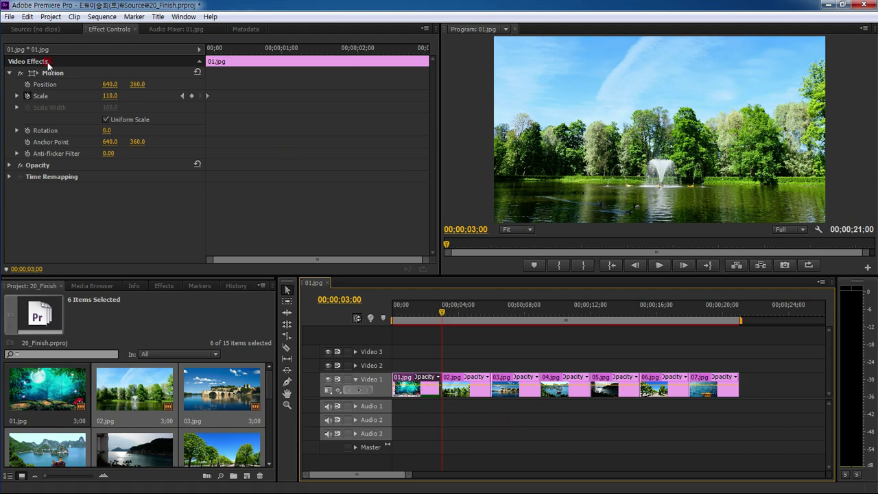
drag(443, 313, 351, 325)
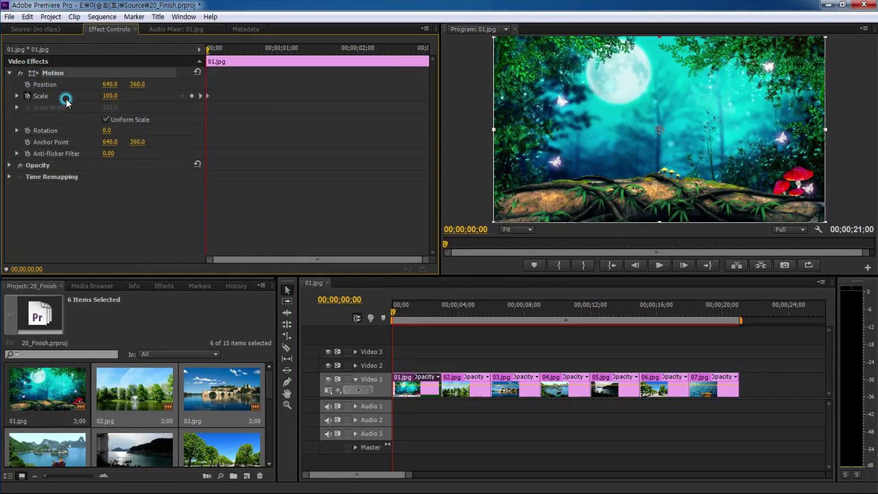
drag(786, 348, 499, 398)
click(333, 206)
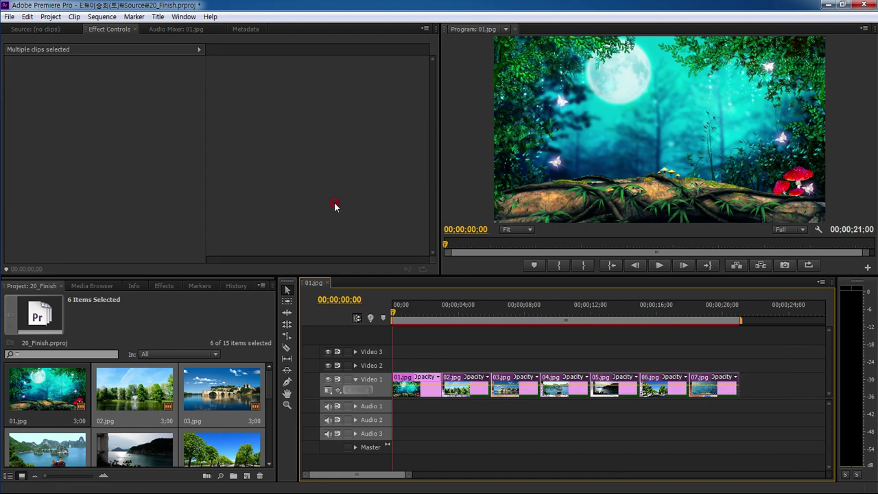
click(499, 429)
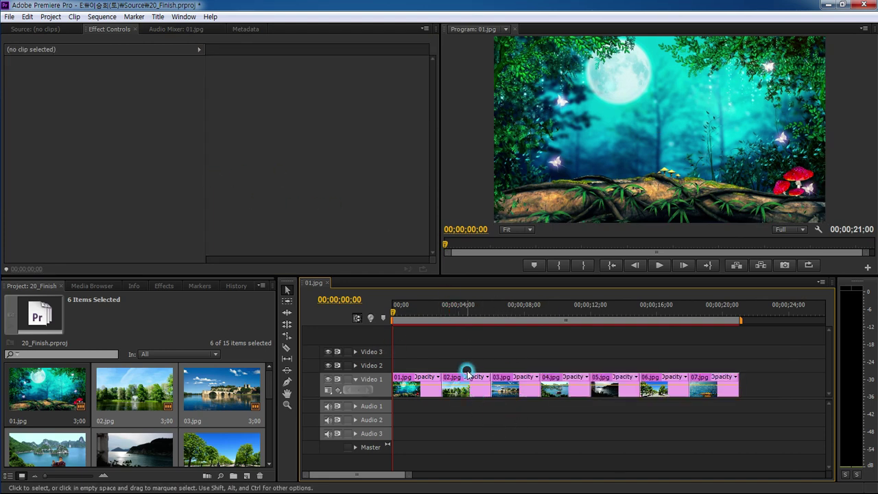
drag(762, 337, 471, 403)
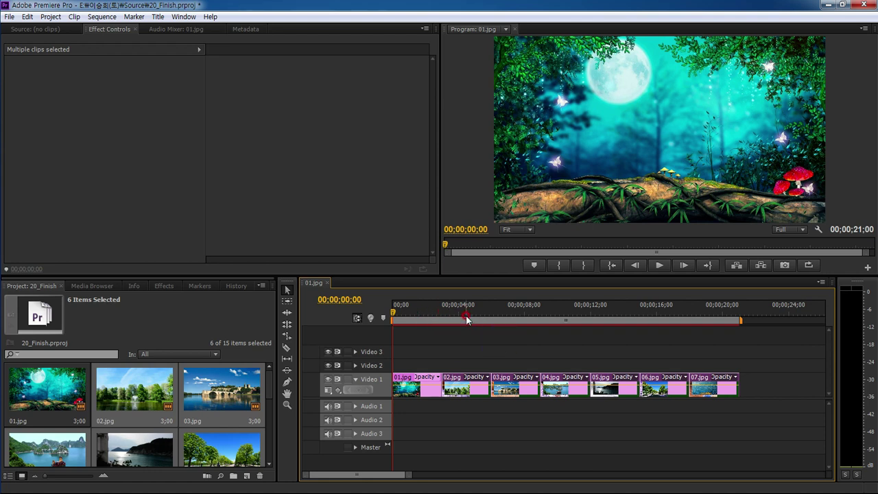
click(488, 428)
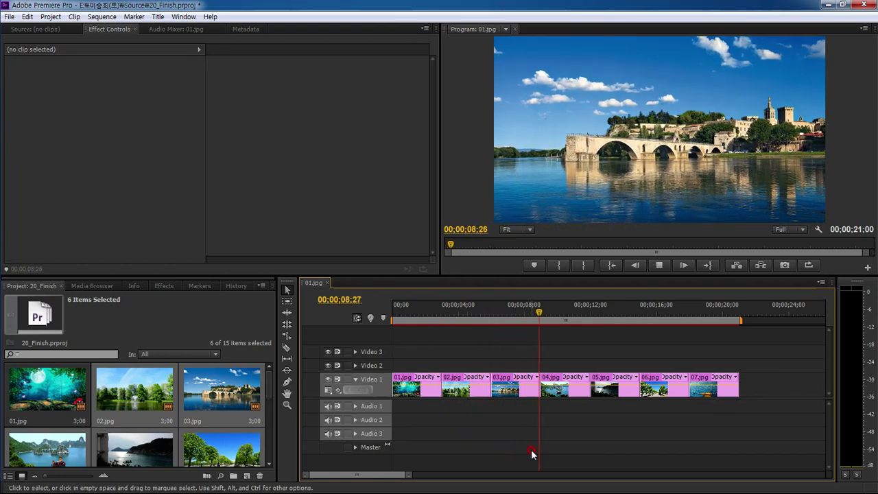
key(space)
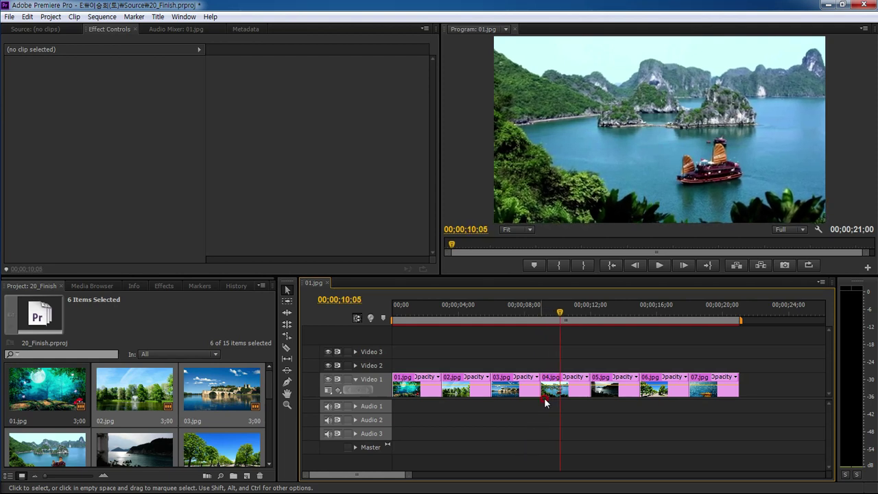
drag(269, 381, 270, 415)
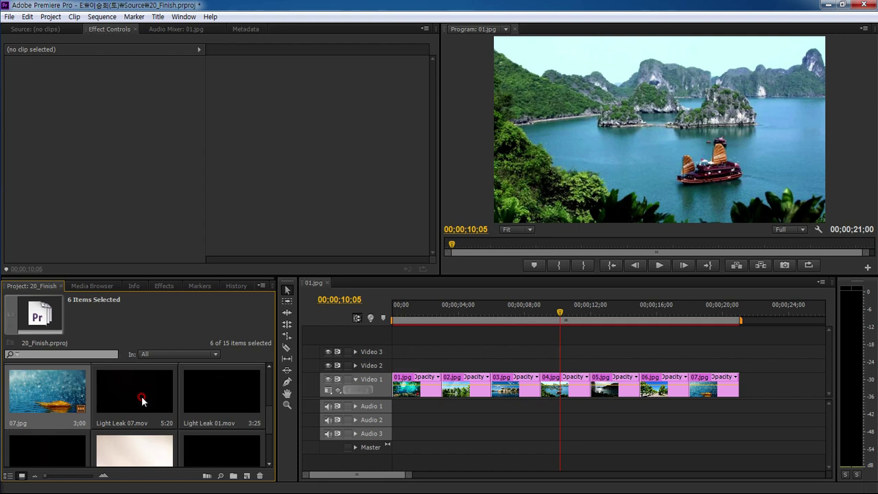
Step: Preview Light Leak 01.mov and place it on Video 2 at 00;00;00;00
double_click(218, 392)
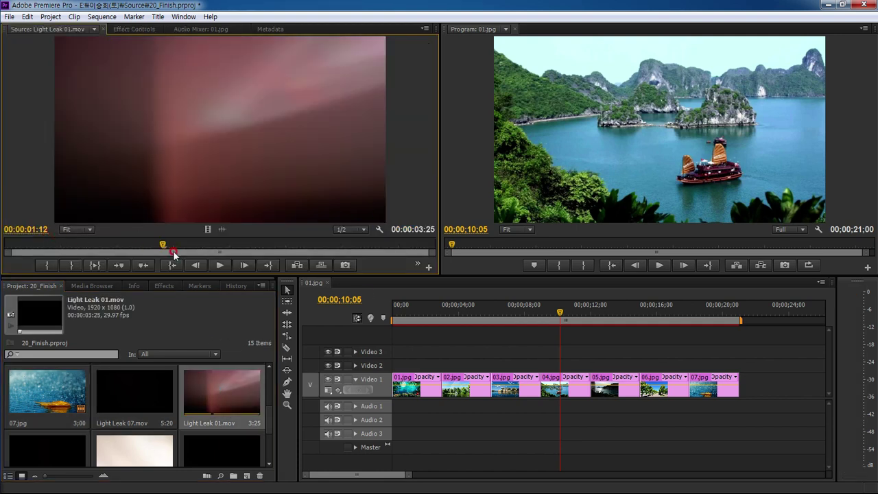
drag(174, 253, 39, 255)
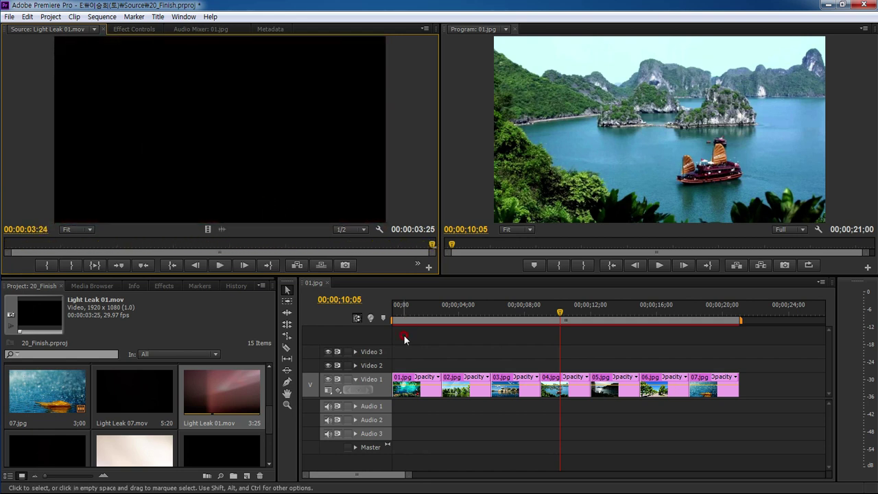
key(Home)
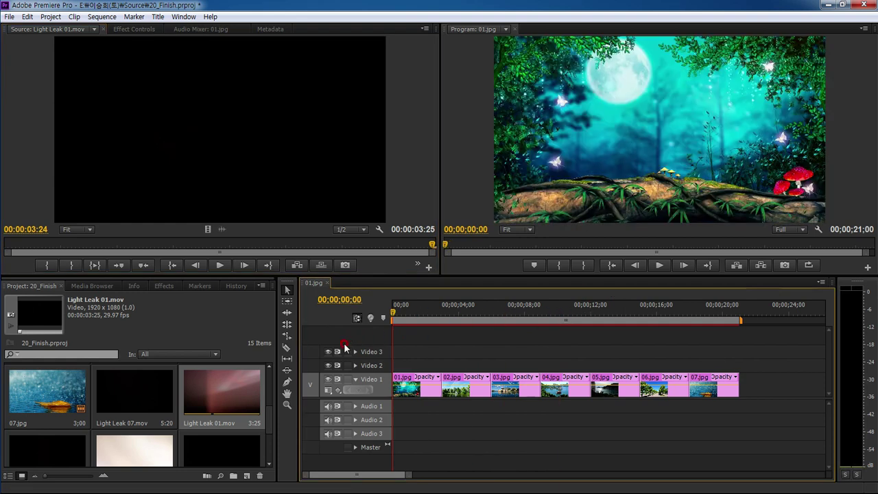
mouse_move(208, 401)
mouse_down()
mouse_move(492, 367)
mouse_move(394, 367)
mouse_up()
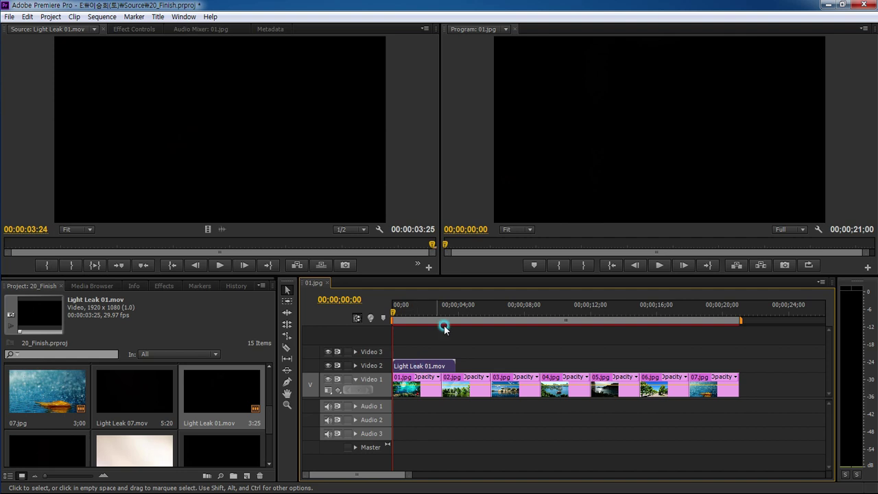
click(421, 315)
drag(423, 317, 431, 315)
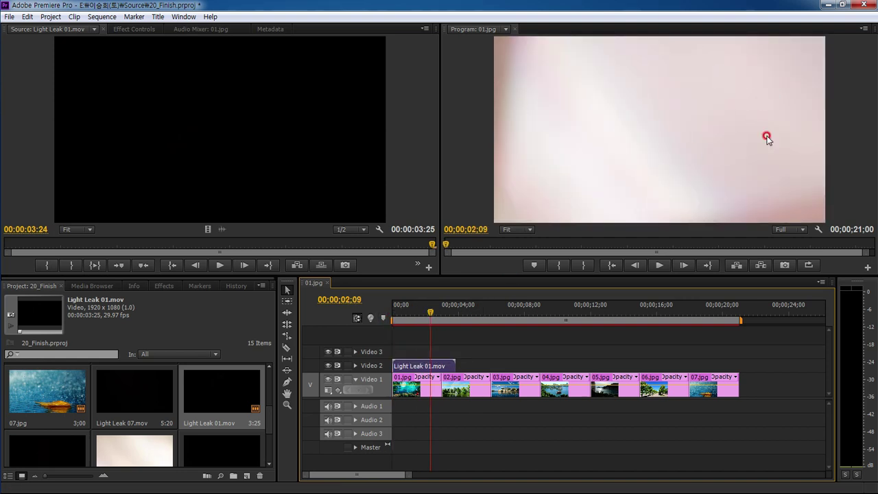
Step: Set Light Leak 01's Motion Scale to 70 in Effect Controls
click(151, 28)
click(56, 73)
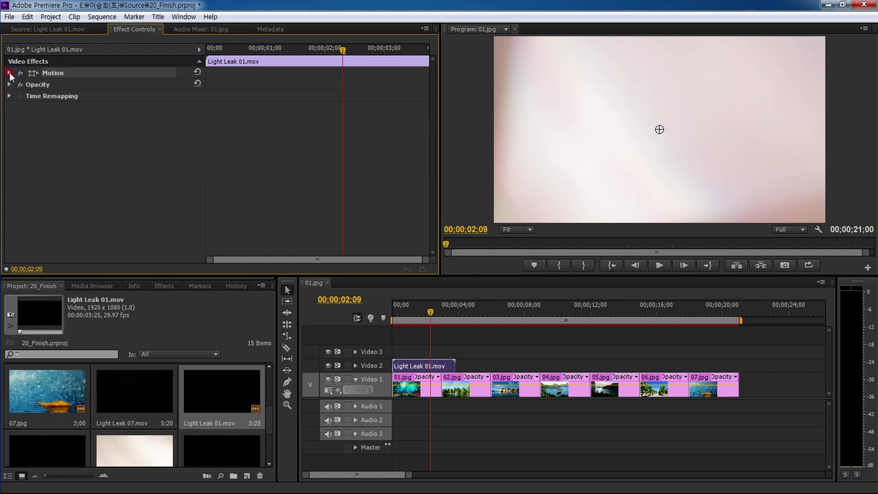
click(9, 73)
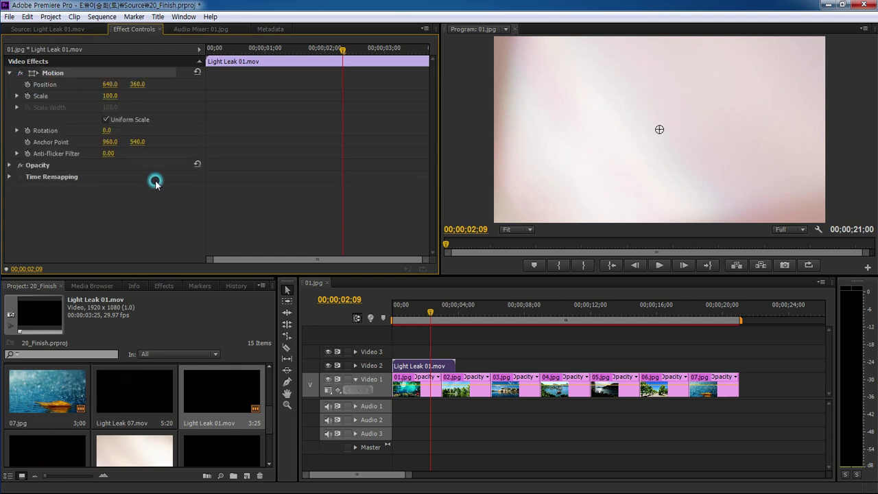
text(70)
click(137, 76)
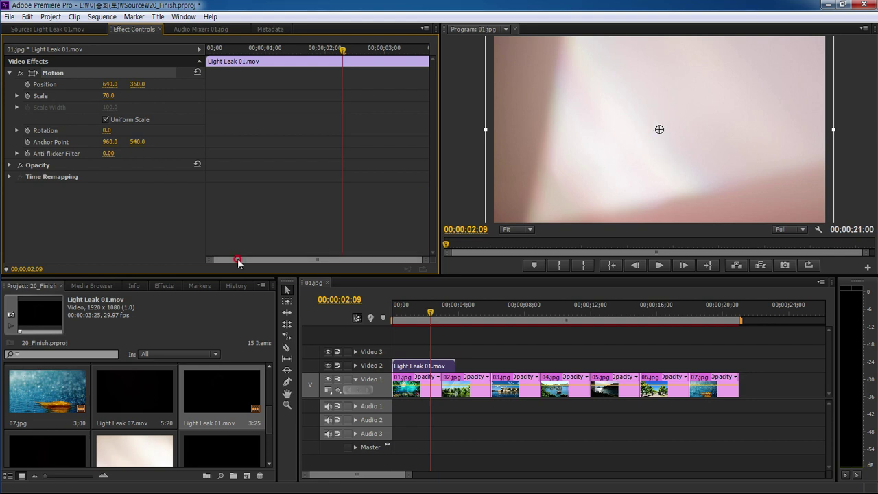
click(42, 165)
Step: Expand Light Leak 01's Opacity and set its Blend Mode to Screen
click(8, 165)
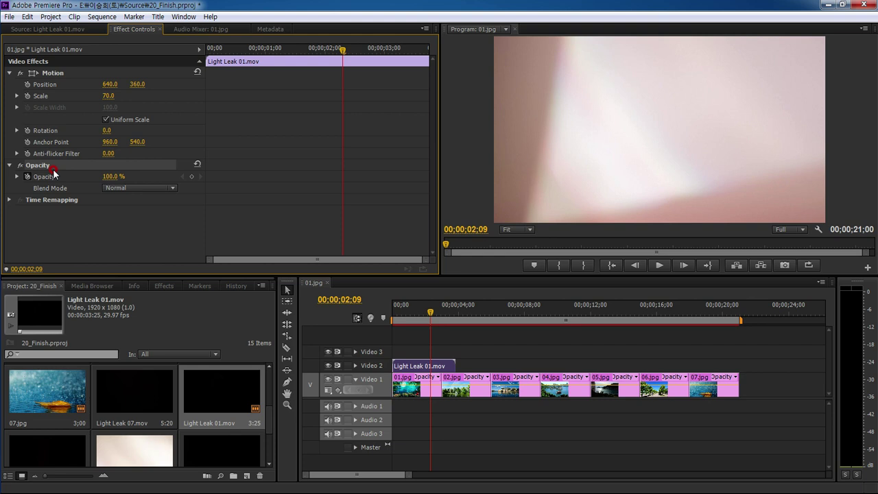
click(129, 186)
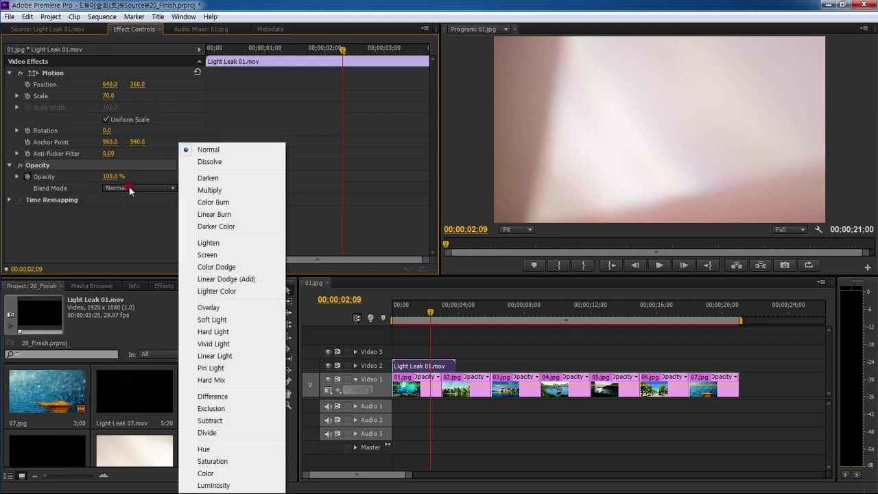
click(209, 254)
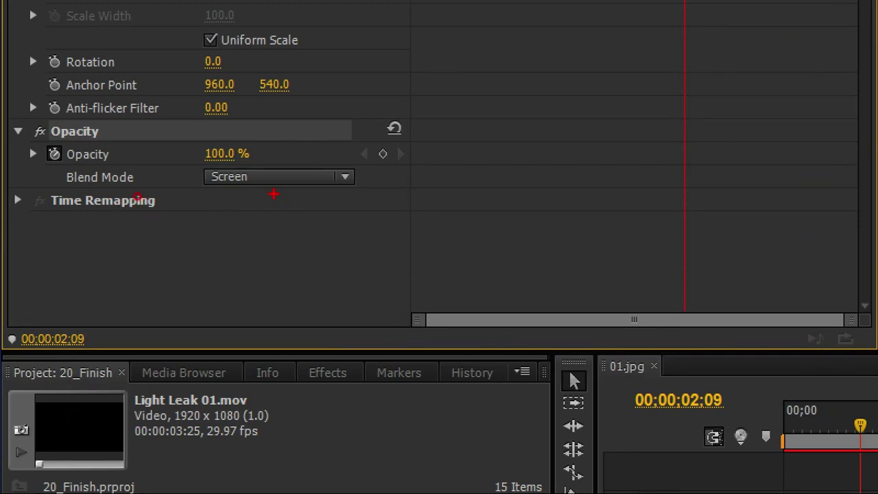
mouse_move(138, 197)
mouse_down()
mouse_move(72, 199)
mouse_move(132, 195)
mouse_up()
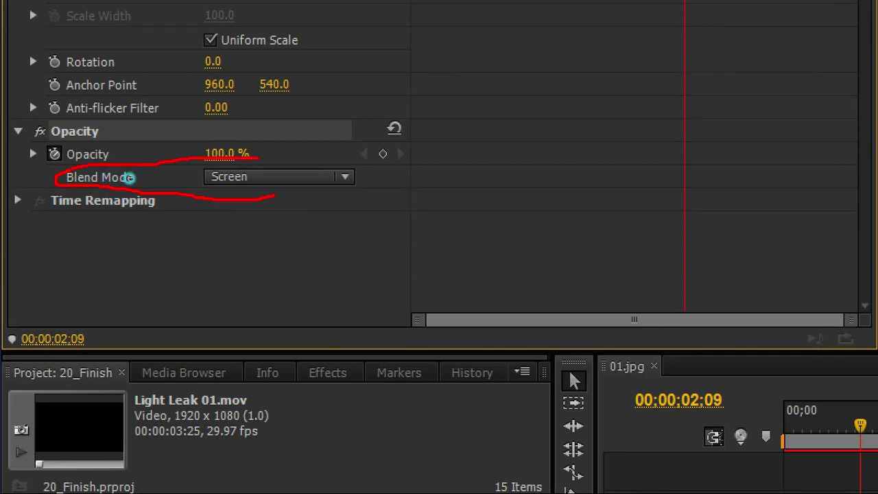
drag(239, 192, 242, 239)
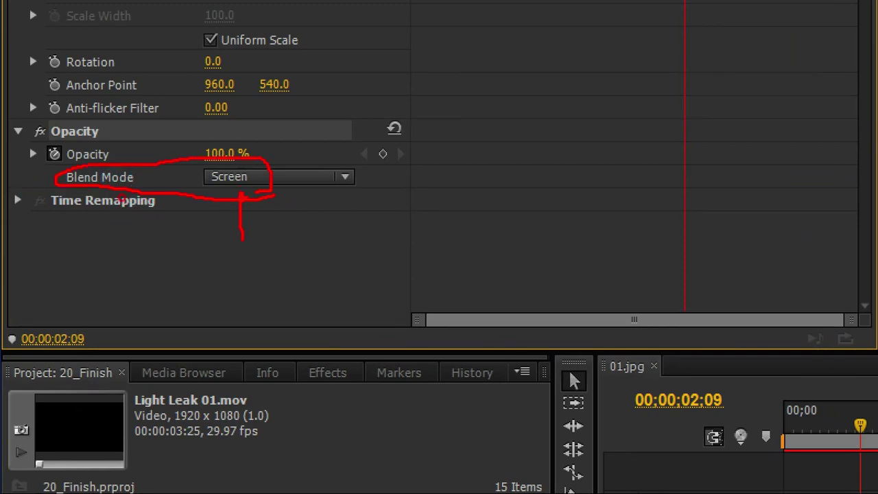
drag(224, 204, 256, 210)
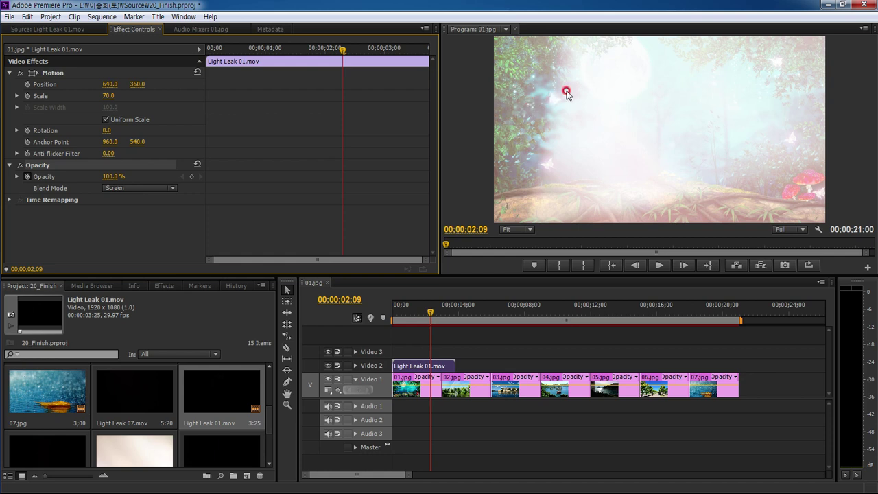
Step: Scrub to 2 seconds to preview the Screen blend over the forest photo
mouse_move(431, 318)
mouse_down()
mouse_move(442, 327)
mouse_move(417, 327)
mouse_up()
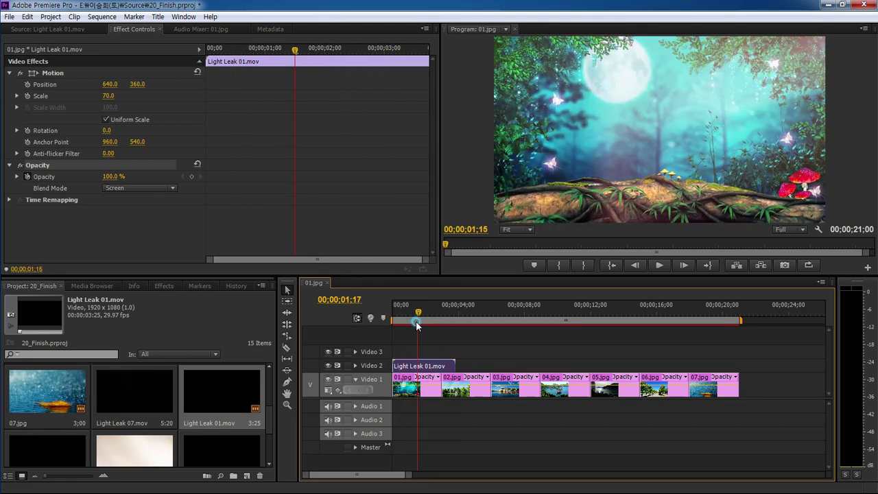
click(589, 180)
drag(418, 325, 425, 314)
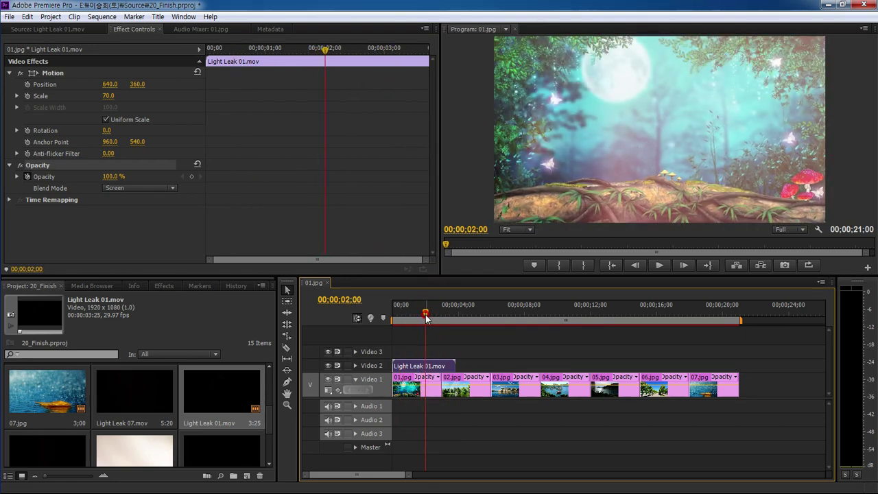
click(507, 348)
click(186, 178)
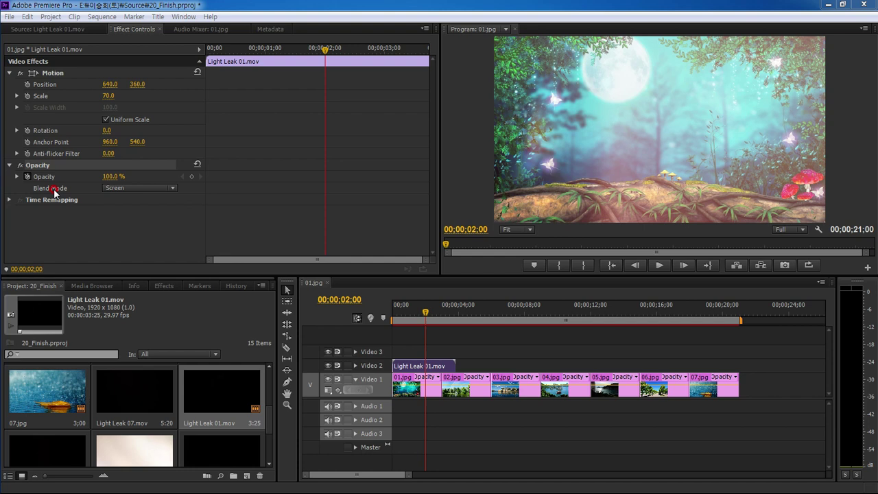
click(1, 176)
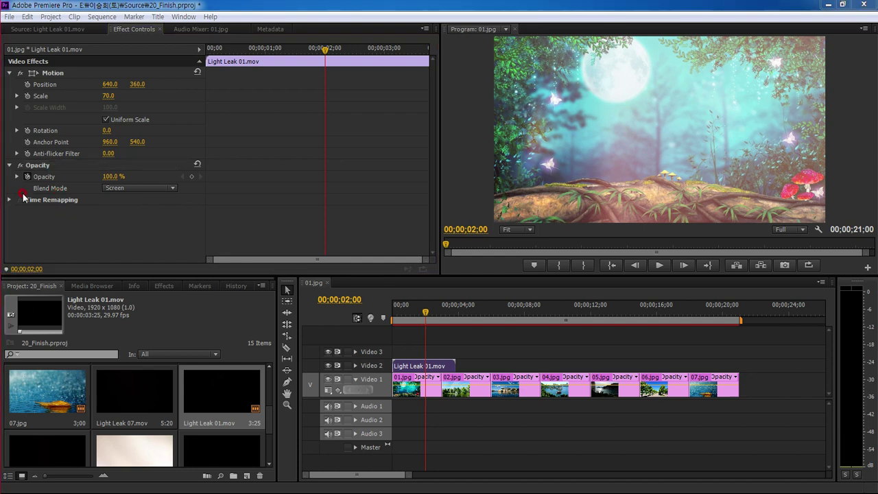
click(50, 179)
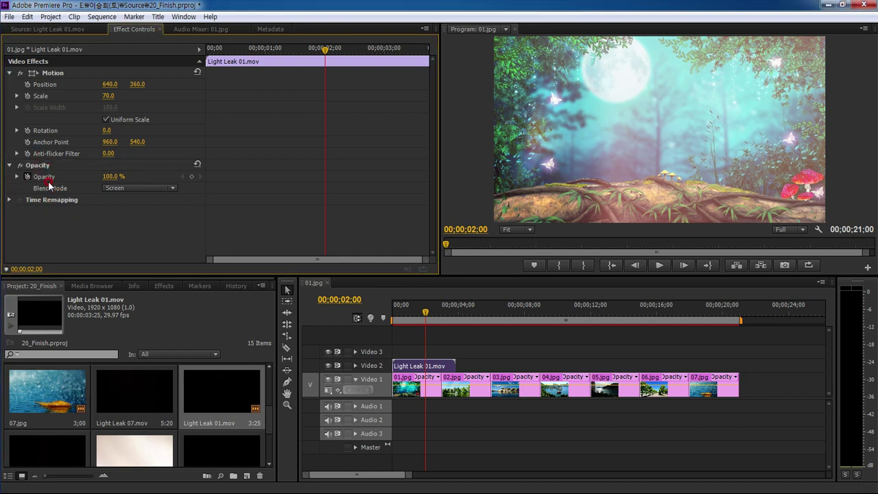
click(33, 179)
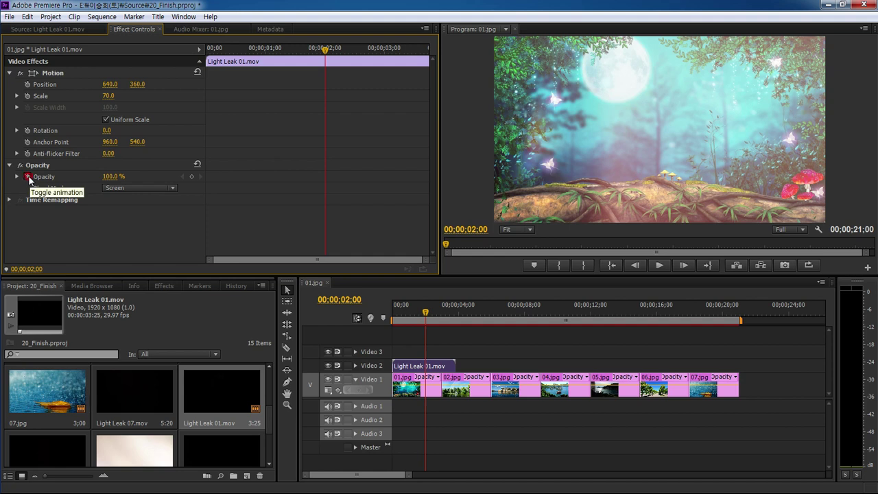
Step: Turn off Opacity keyframing and set Light Leak 01's Opacity to 75%
click(28, 177)
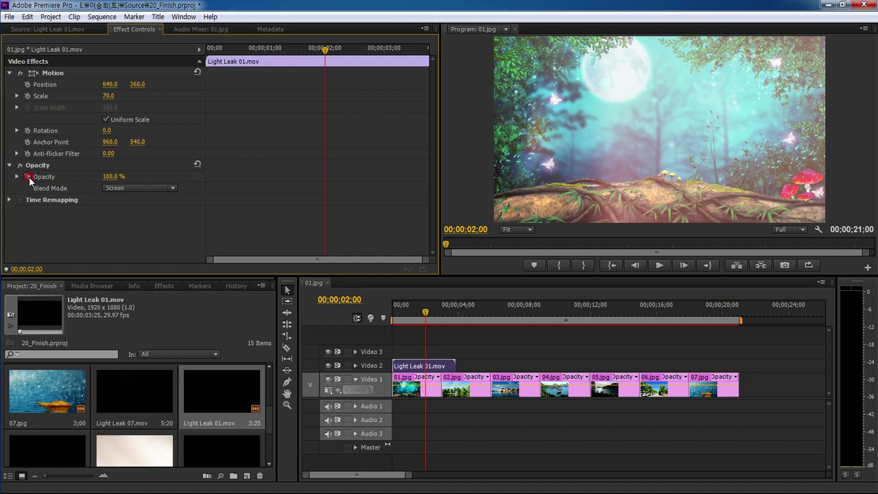
click(115, 178)
text(5)
click(100, 152)
Step: Preview the 75% overlay by scrubbing and playing from the sequence start
click(426, 312)
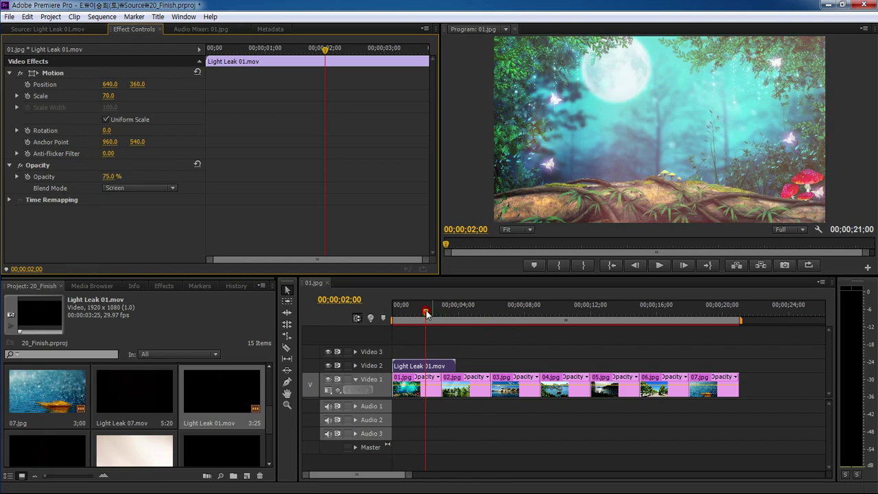
drag(427, 315, 424, 328)
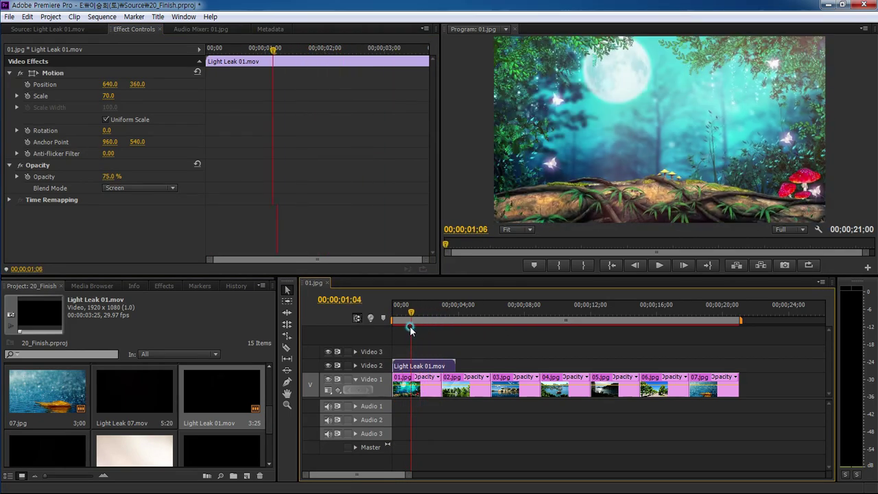
drag(424, 328, 379, 330)
click(501, 362)
key(space)
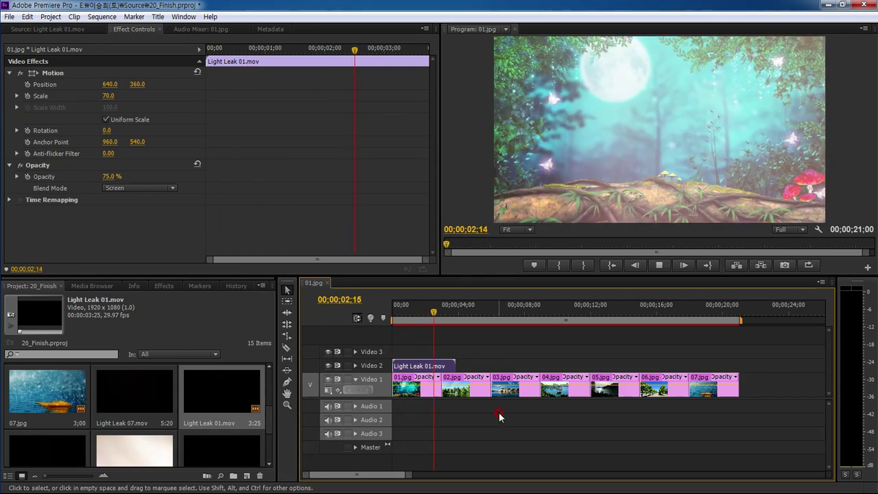
key(space)
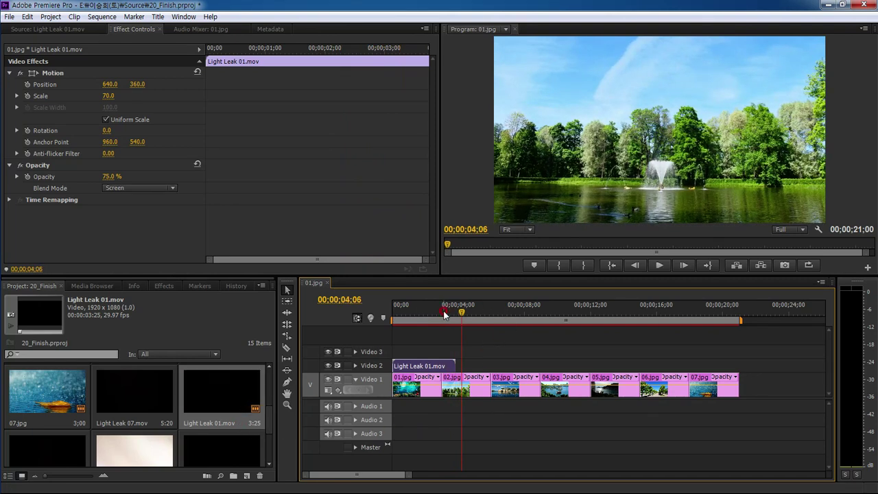
drag(464, 316, 432, 319)
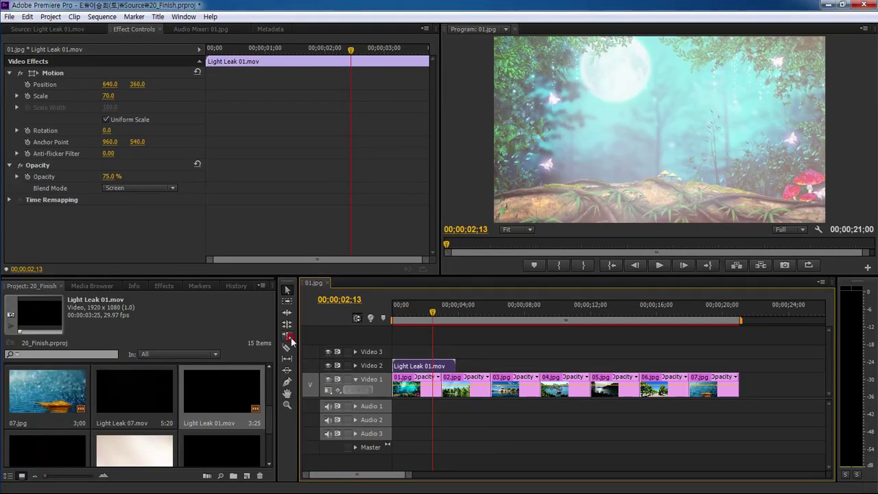
Step: Rate-stretch Light Leak 01 to about 00;00;02;04 and play it from the start
click(287, 335)
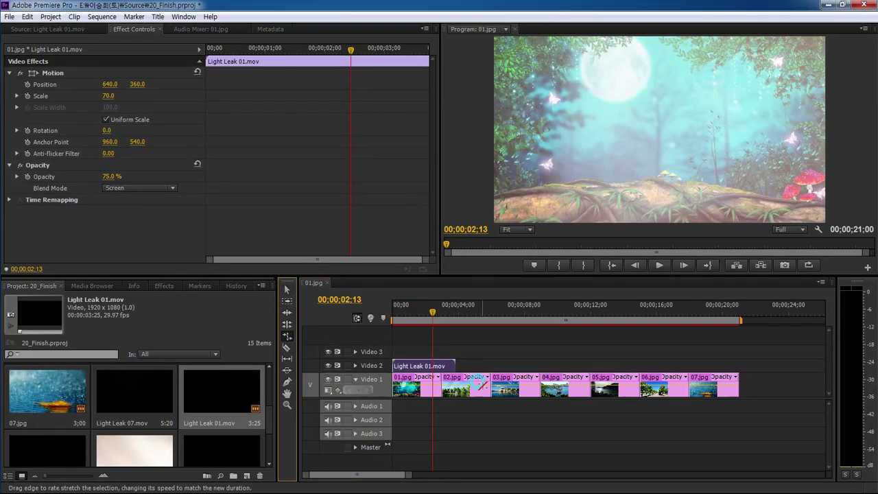
drag(454, 364, 427, 363)
click(429, 315)
drag(429, 314, 389, 316)
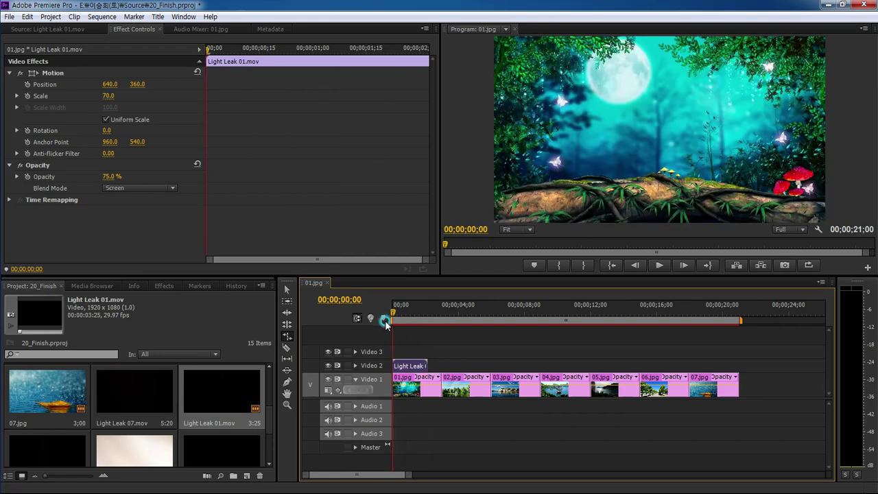
key(space)
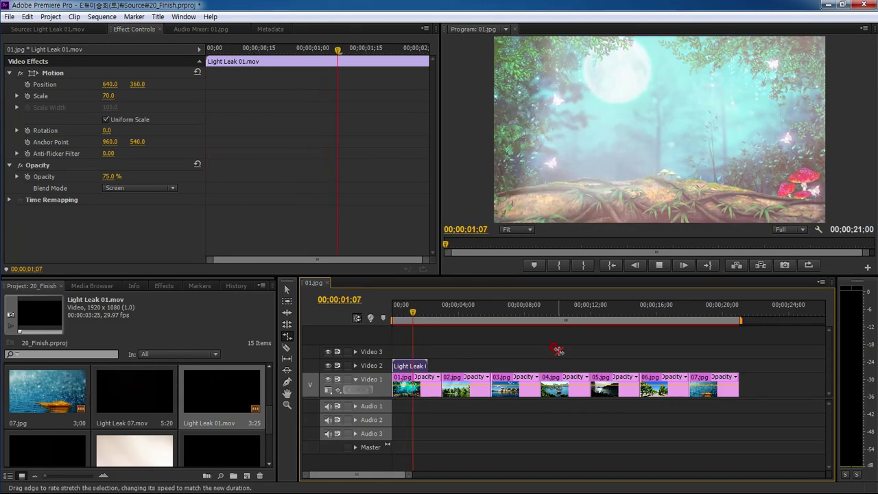
key(space)
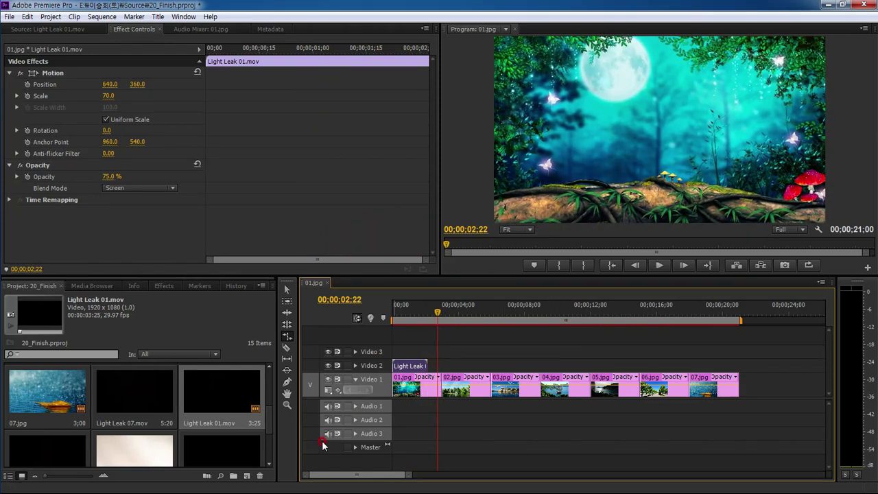
drag(270, 419, 268, 432)
click(102, 425)
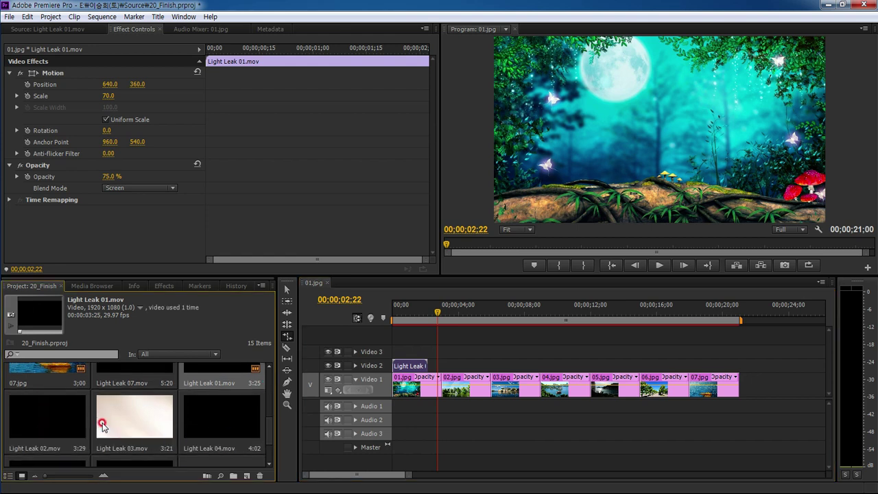
Step: Place Light Leak 02 on Video 2 after the first leak and scale it to 70
drag(79, 419, 432, 370)
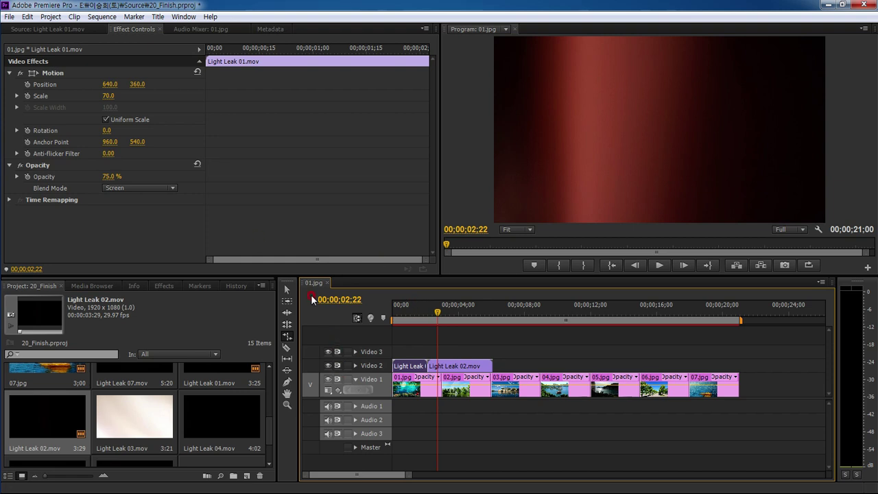
click(466, 367)
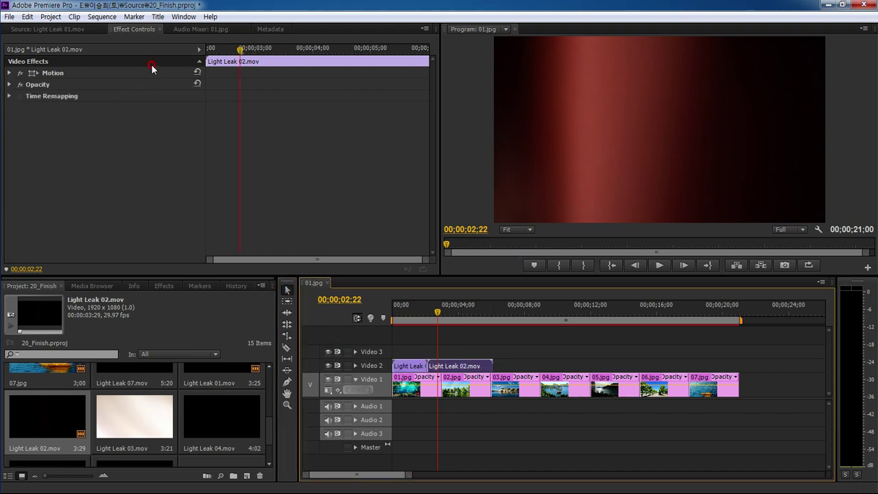
click(11, 73)
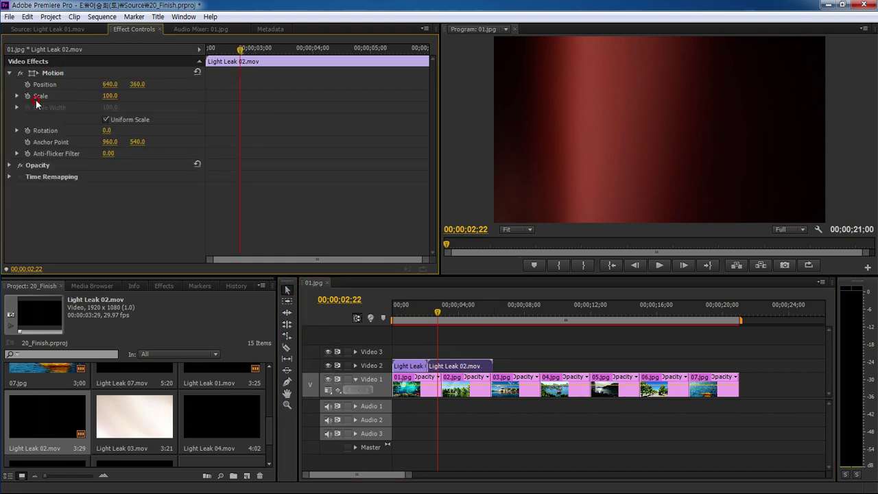
click(115, 96)
text(70)
key(Return)
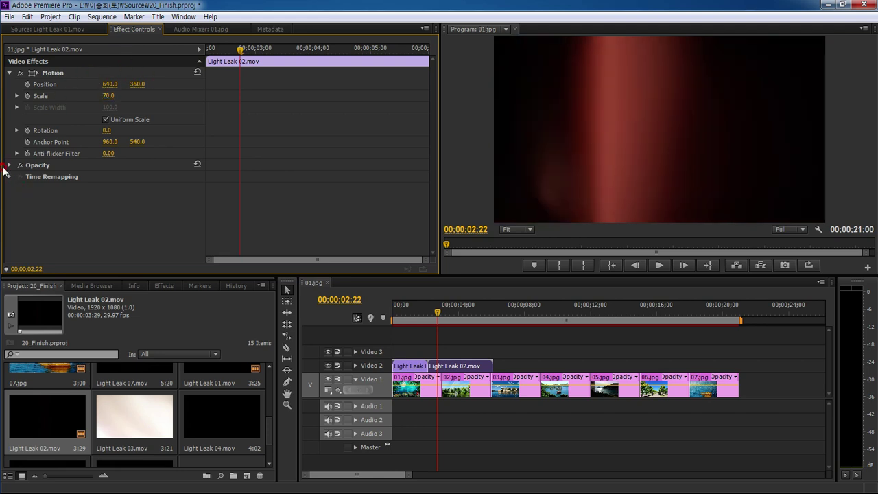
Step: Set Light Leak 02's blend mode to Screen and preview the blend over the photos
click(10, 165)
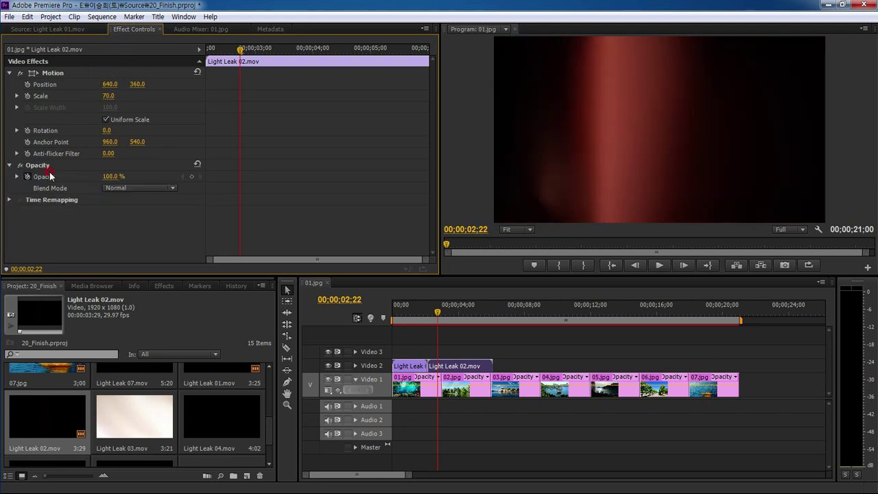
click(148, 188)
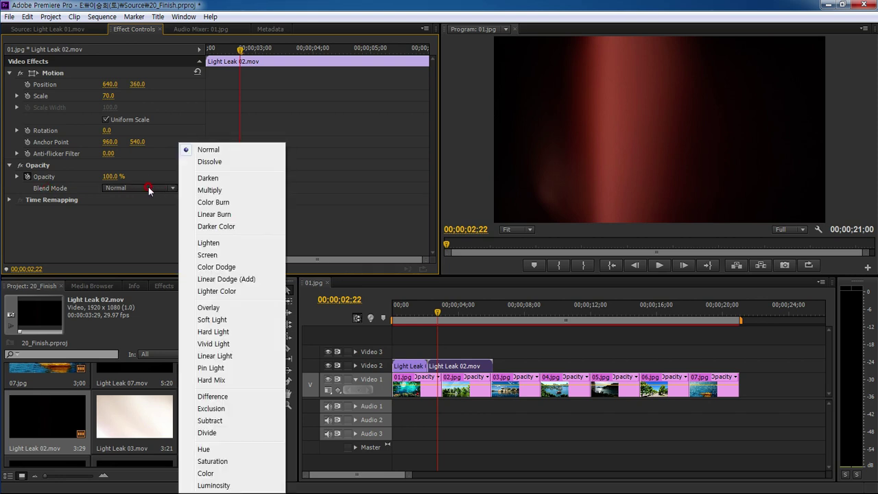
click(207, 254)
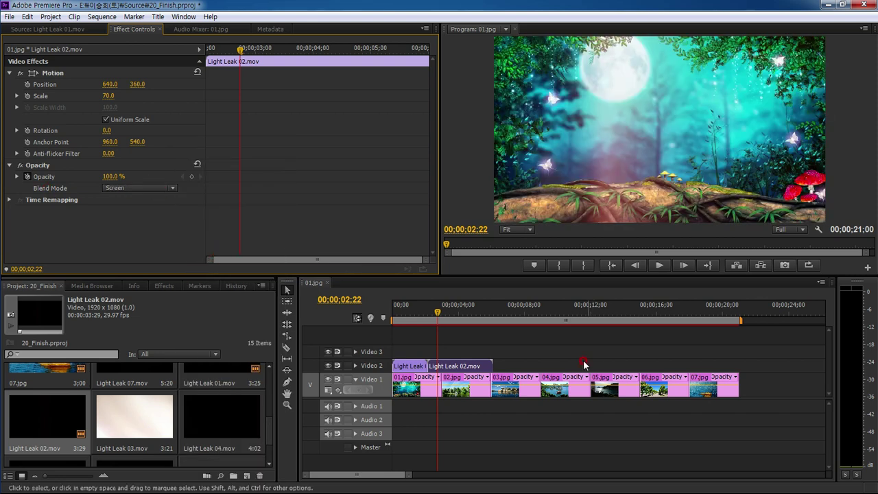
drag(439, 313, 423, 313)
key(space)
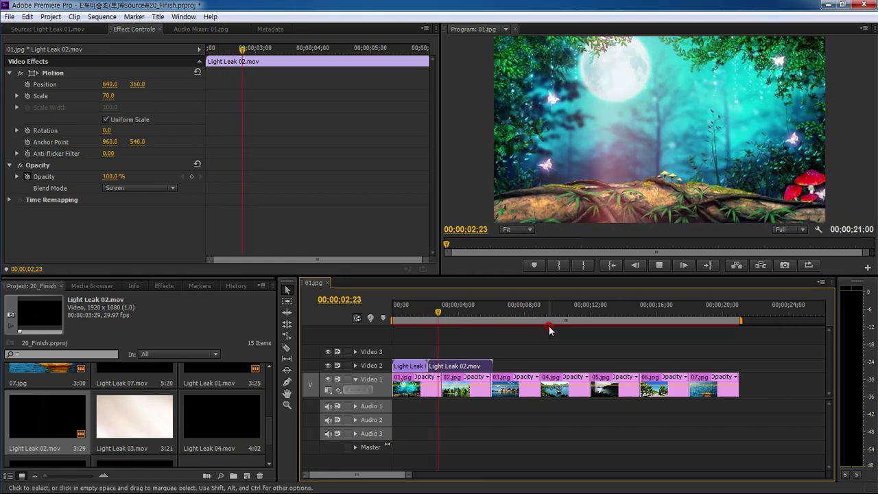
click(550, 198)
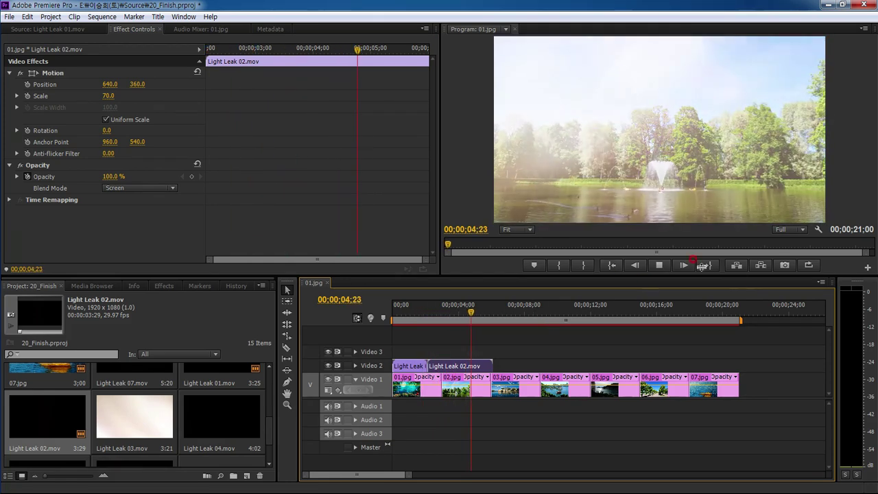
click(659, 286)
click(422, 228)
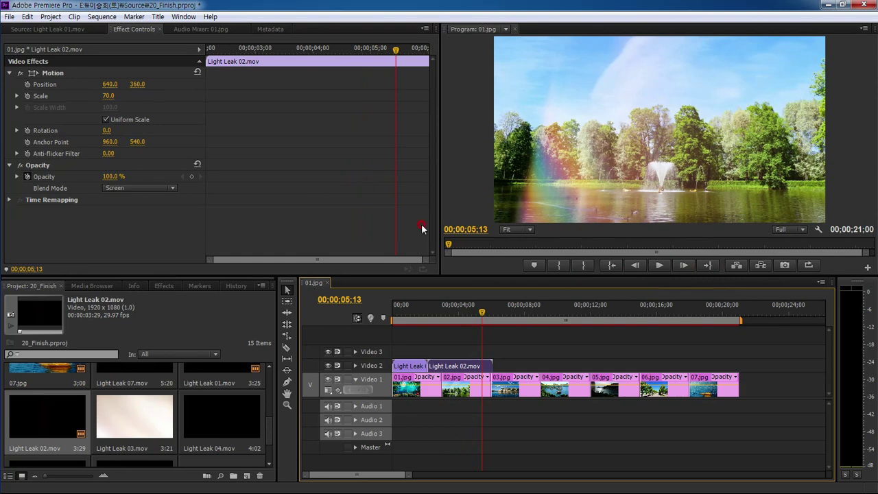
click(228, 274)
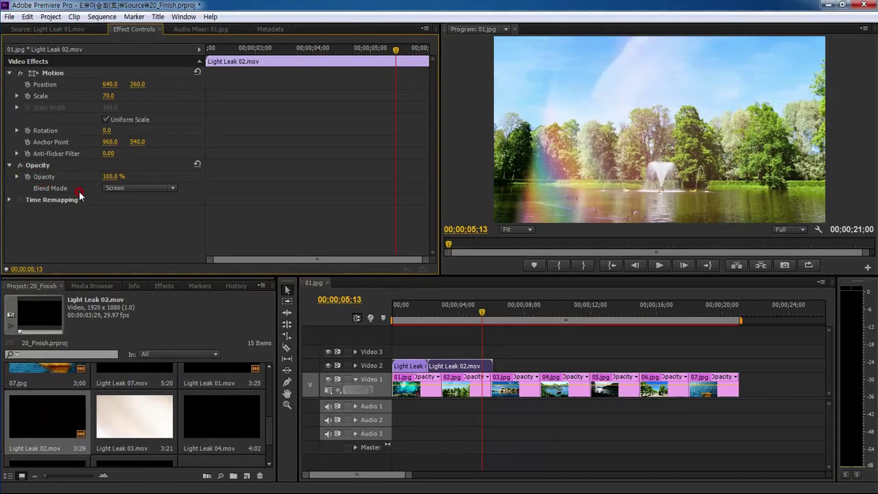
Step: Set Light Leak 02's opacity to 70%, preview it, then add Light Leak 03.mov to Video 2
click(111, 176)
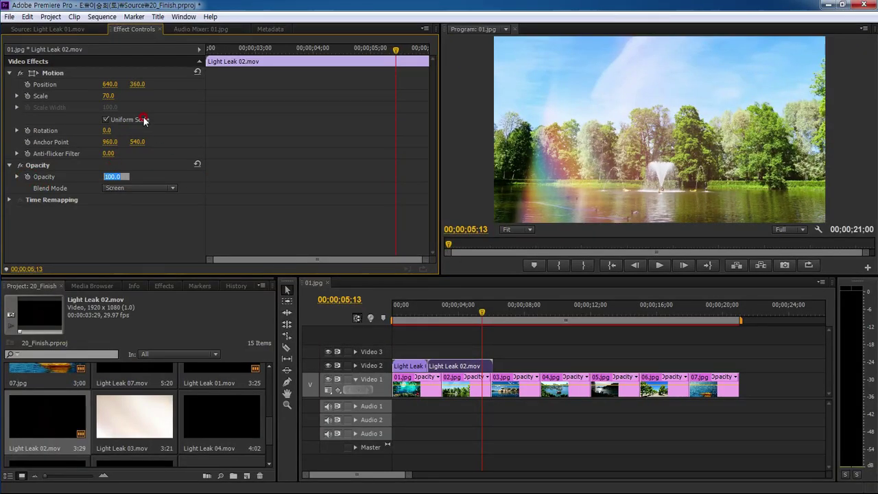
text(70)
key(Return)
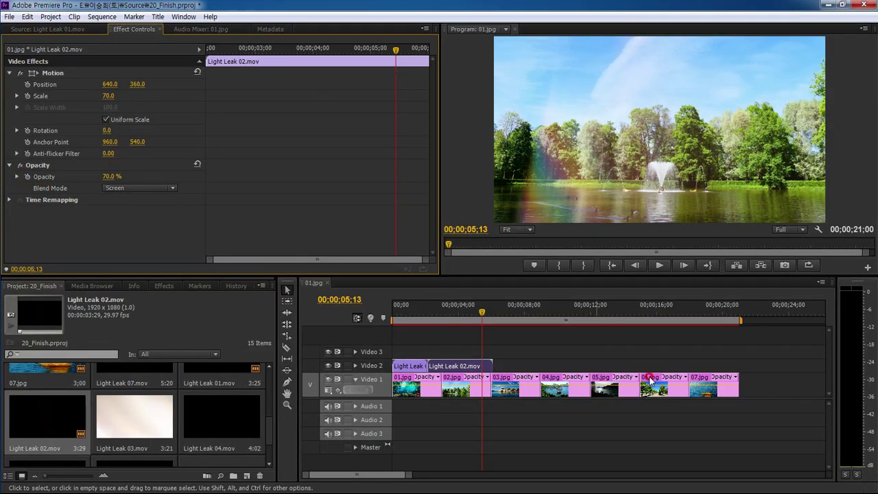
drag(482, 320, 427, 315)
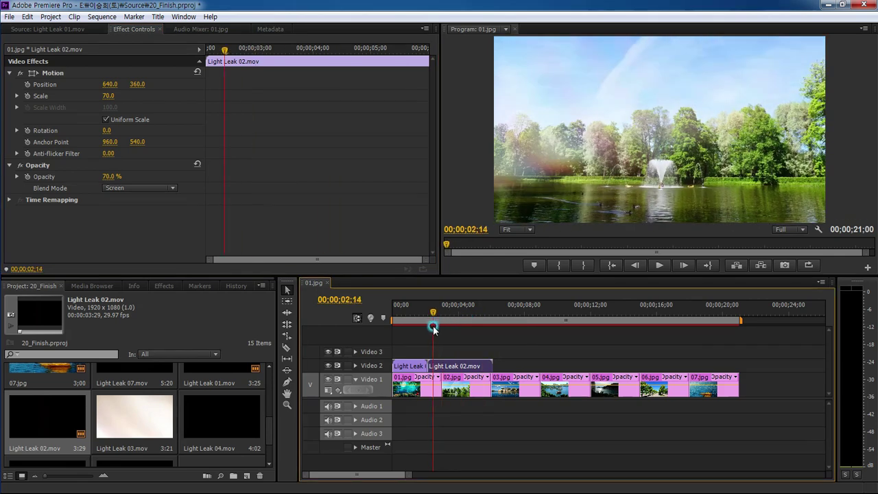
key(space)
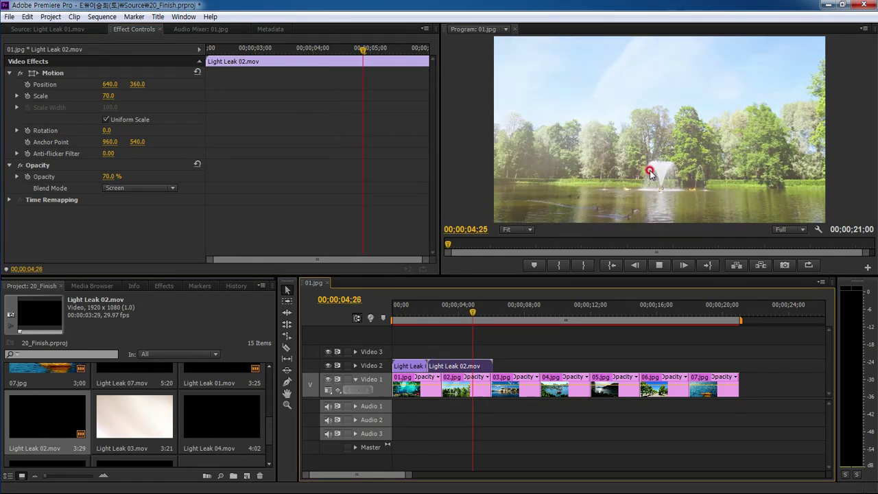
key(space)
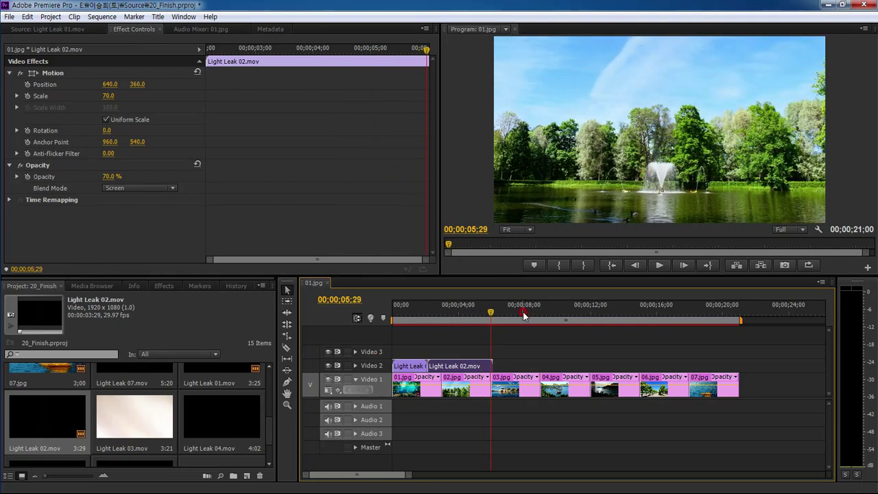
drag(123, 422, 526, 352)
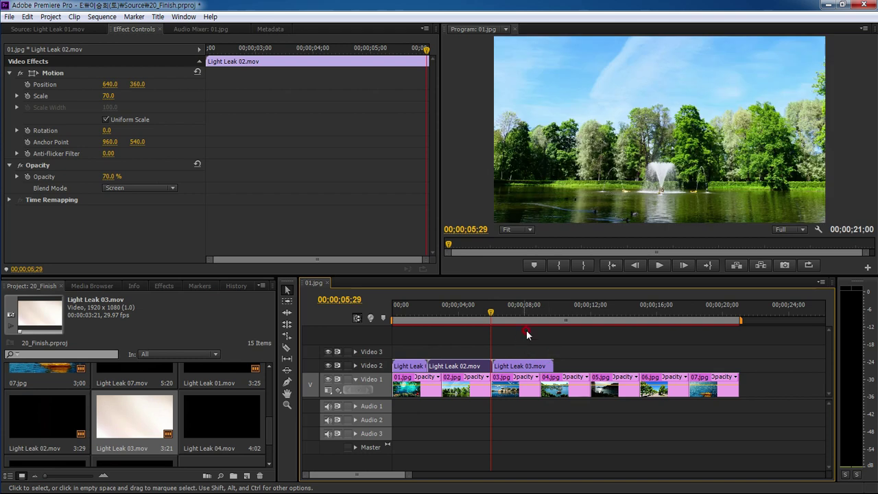
Step: Select Light Leak 02's Motion and Opacity effects and choose Save Preset for them
click(525, 320)
drag(525, 320, 471, 321)
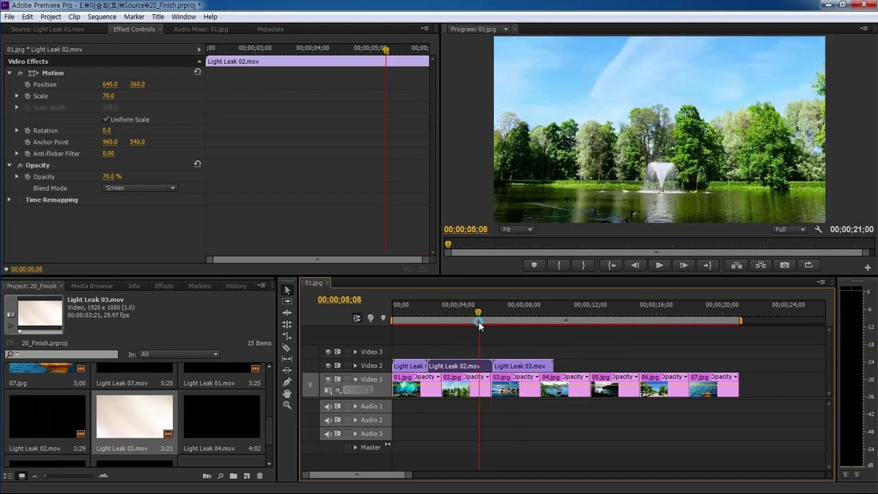
click(108, 225)
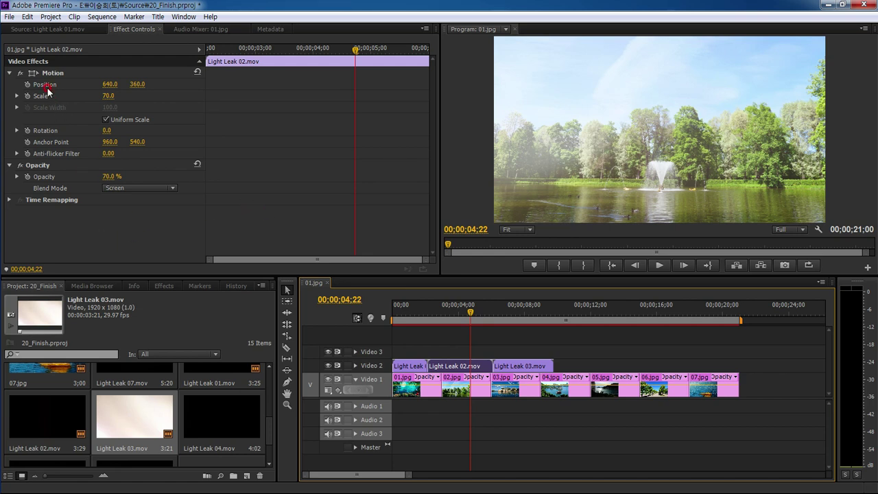
click(41, 165)
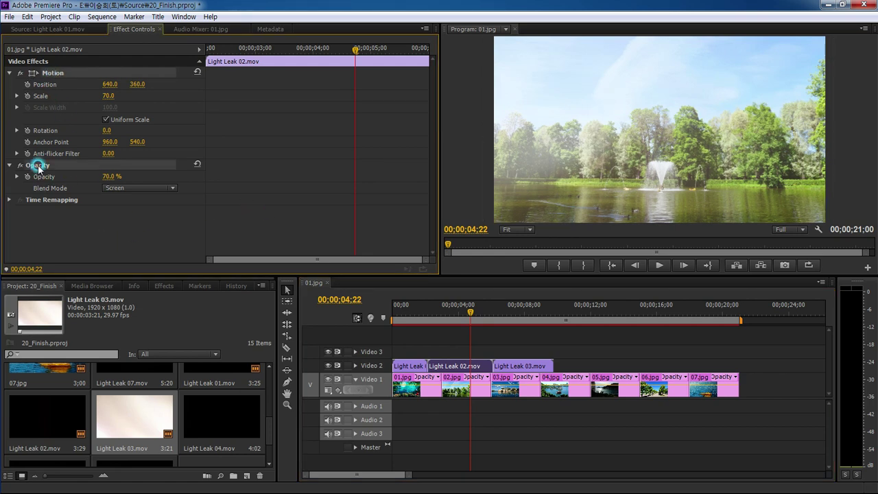
right_click(66, 75)
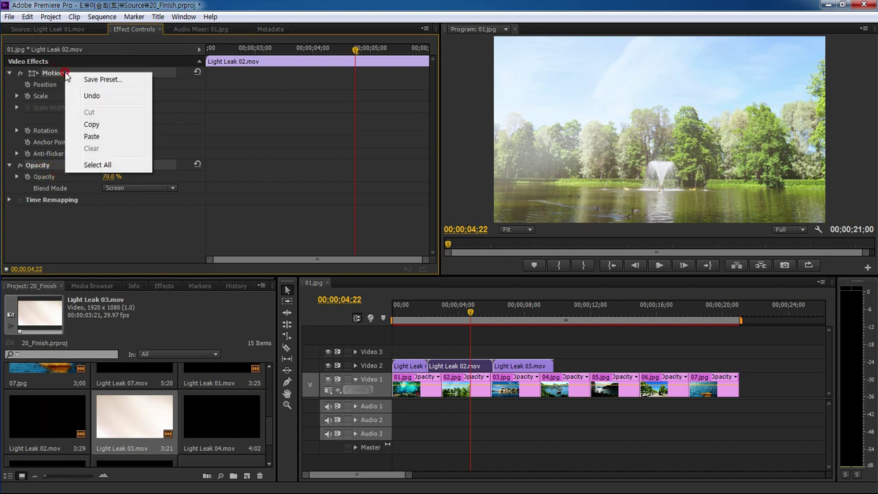
click(112, 79)
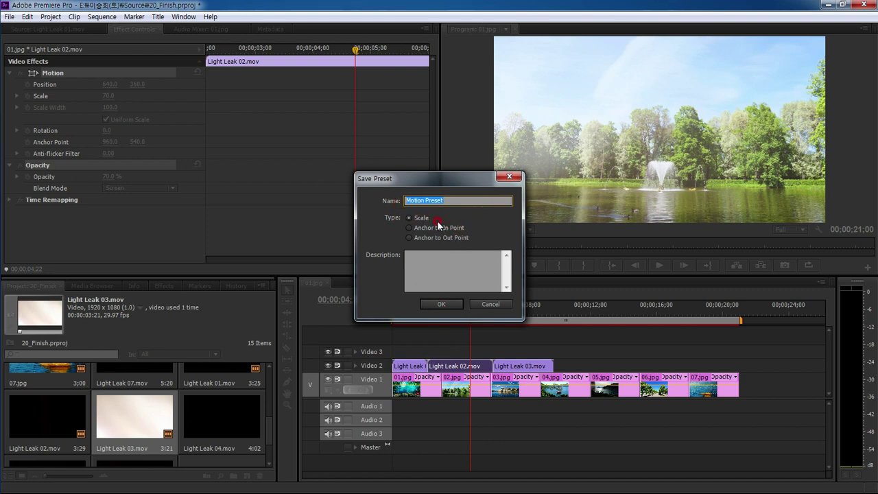
Step: Save the preset as 'Light Leak' and select the Effects Presets folder
text(Light Leak)
click(438, 306)
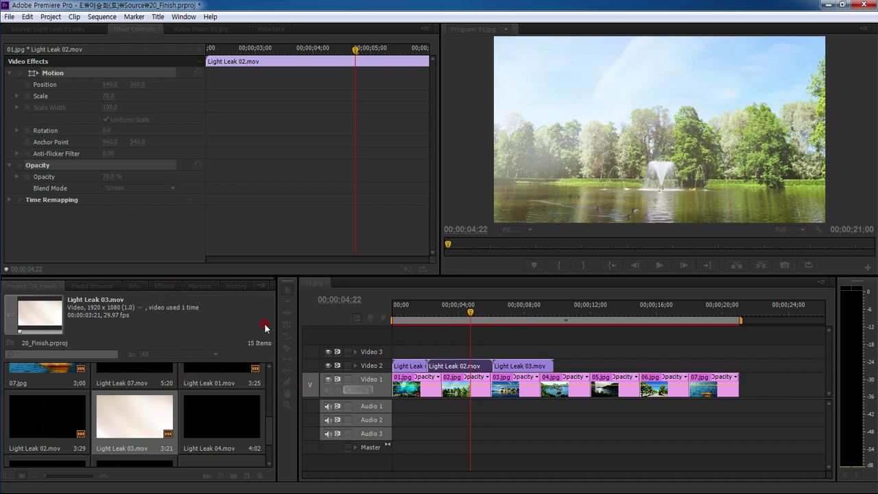
click(5, 314)
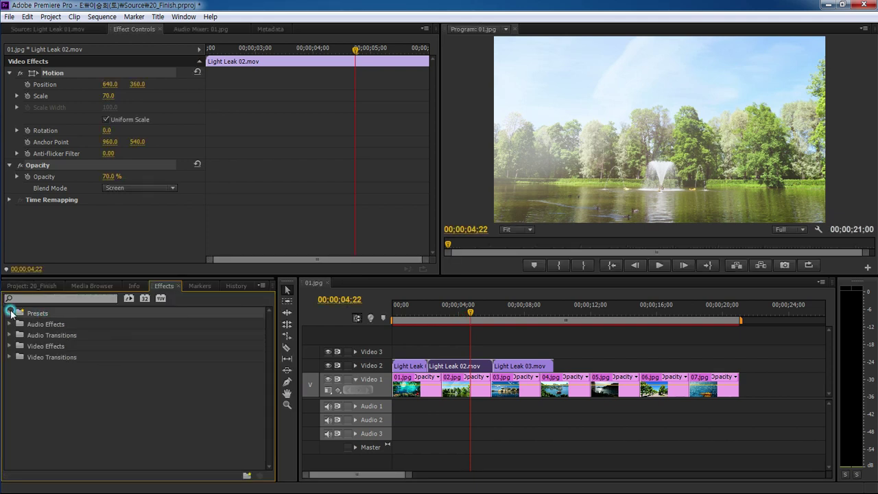
Step: Apply the saved Light Leak preset to the Light Leak 03 clip
click(9, 313)
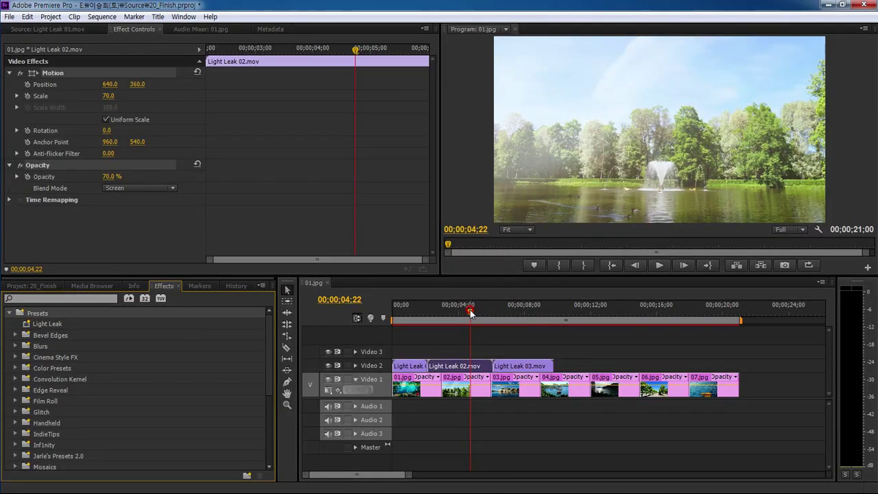
click(527, 323)
drag(527, 323, 531, 320)
click(536, 358)
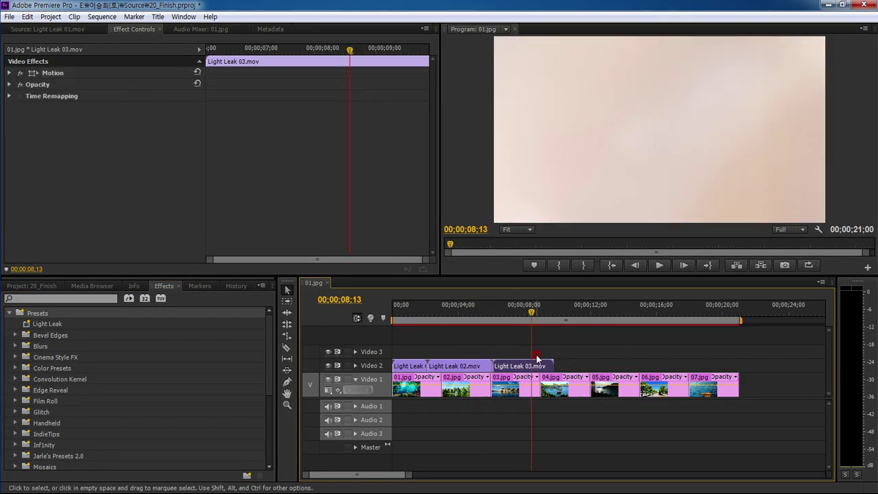
mouse_move(48, 324)
mouse_down()
mouse_move(494, 349)
mouse_move(497, 363)
mouse_up()
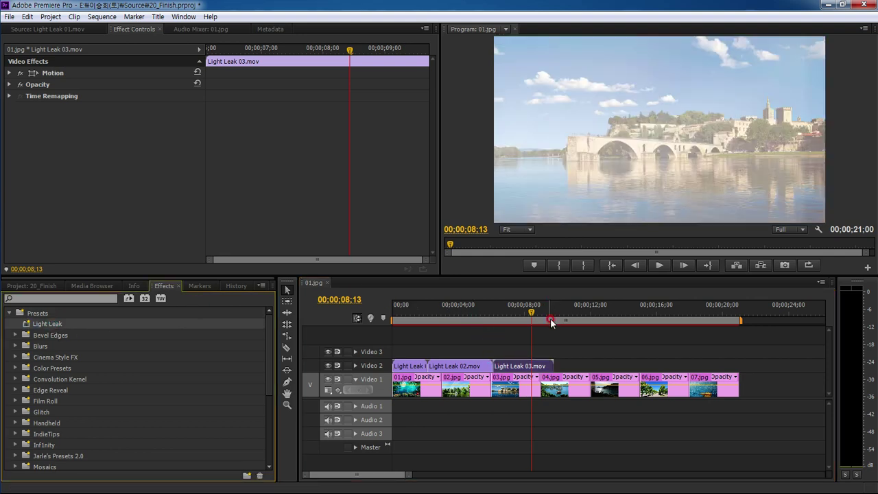
Step: Preview Light Leak 03 over the bridge photo, then place Light Leak 04.mov after it
drag(553, 322, 490, 319)
key(space)
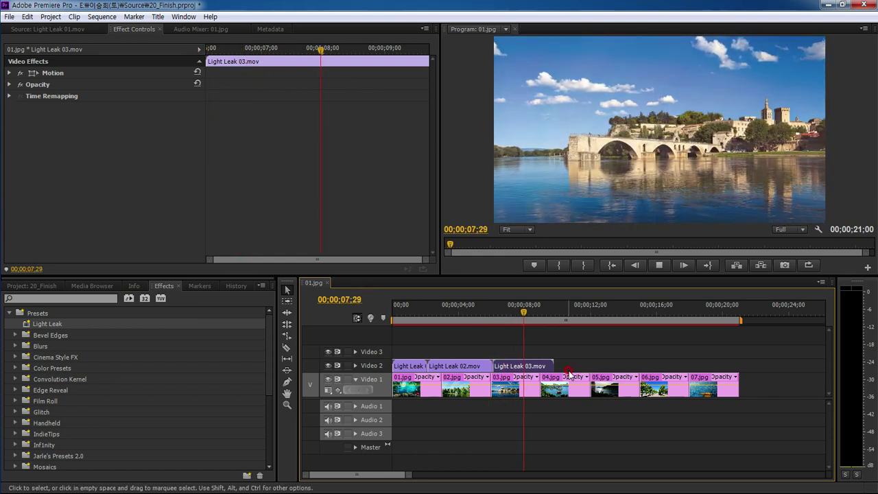
key(space)
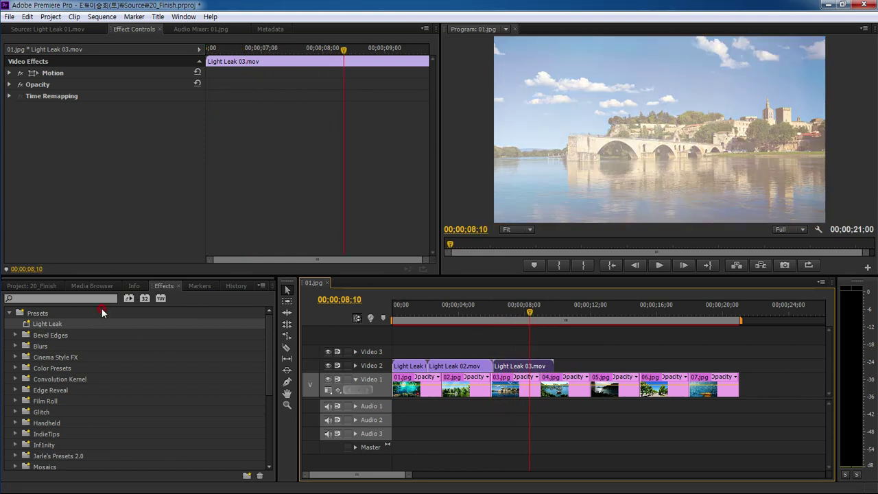
click(34, 285)
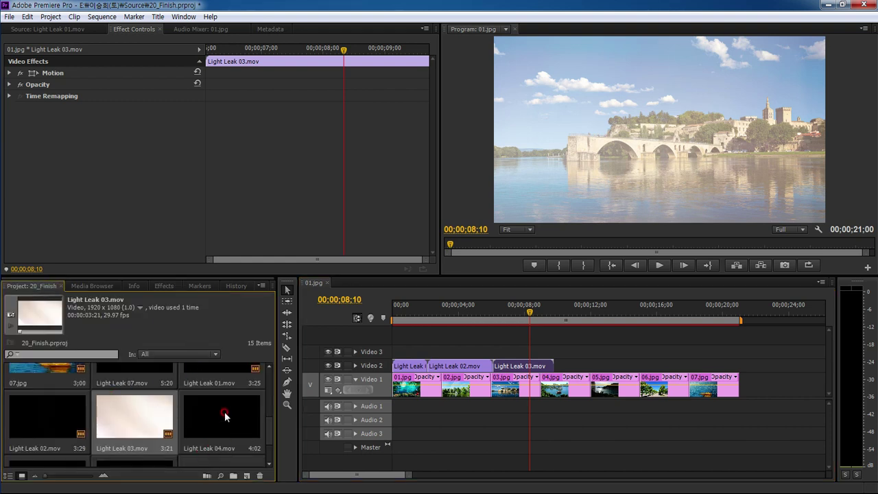
drag(225, 416, 556, 366)
Step: Apply the Light Leak preset to Light Leak 04 and preview that section
drag(549, 317, 599, 317)
click(580, 365)
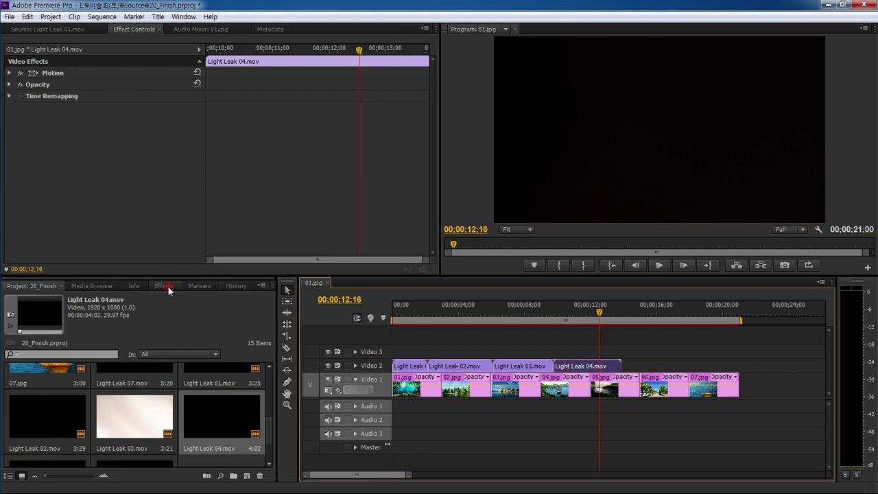
click(168, 287)
drag(25, 326, 567, 369)
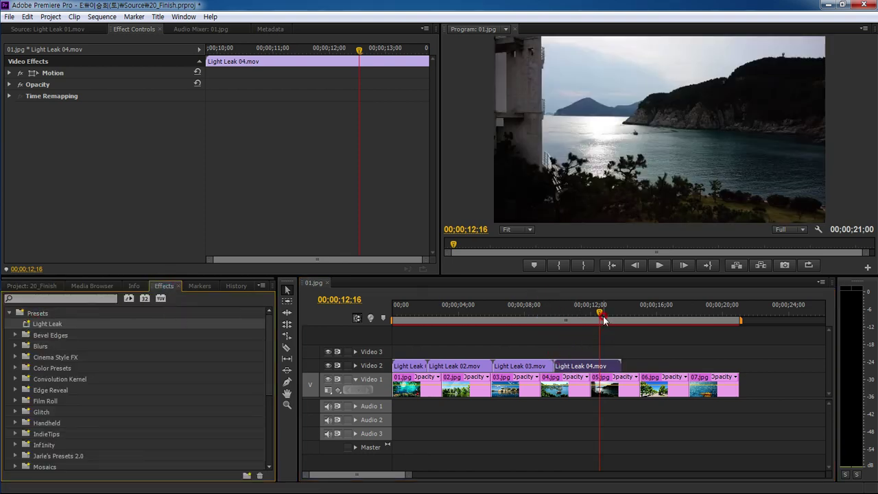
drag(599, 318, 546, 318)
key(space)
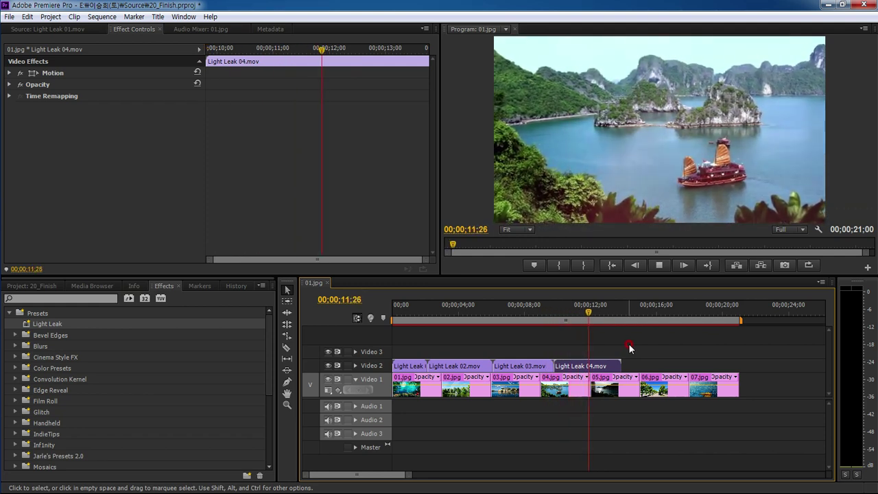
key(space)
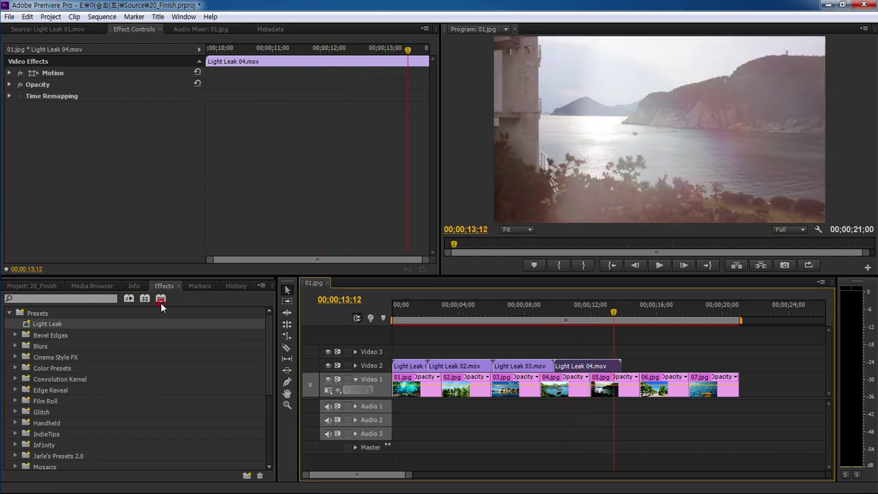
Step: Place Light Leak 05.mov on Video 2 after Light Leak 04 and scrub to 15;22
click(48, 287)
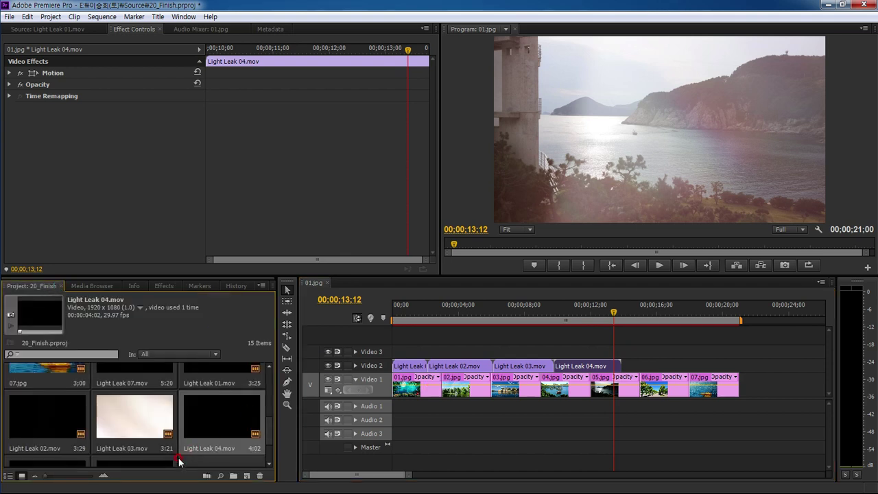
scroll(178, 453, down, 2)
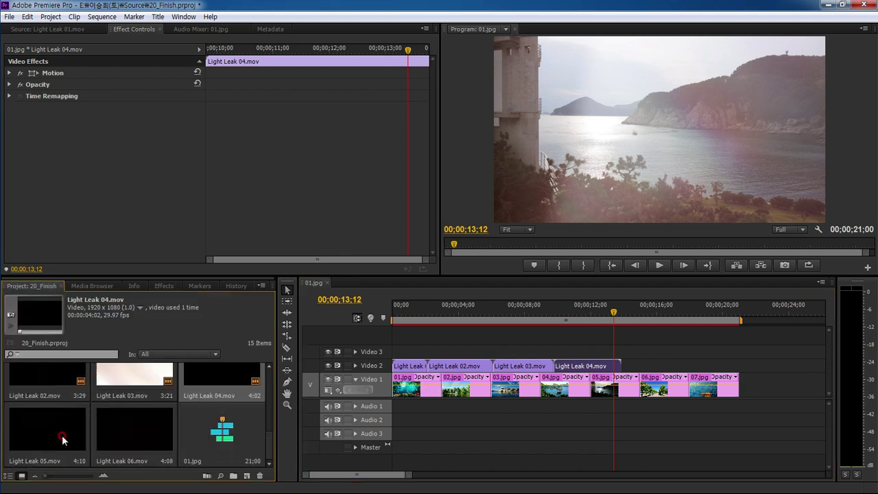
drag(62, 439, 638, 366)
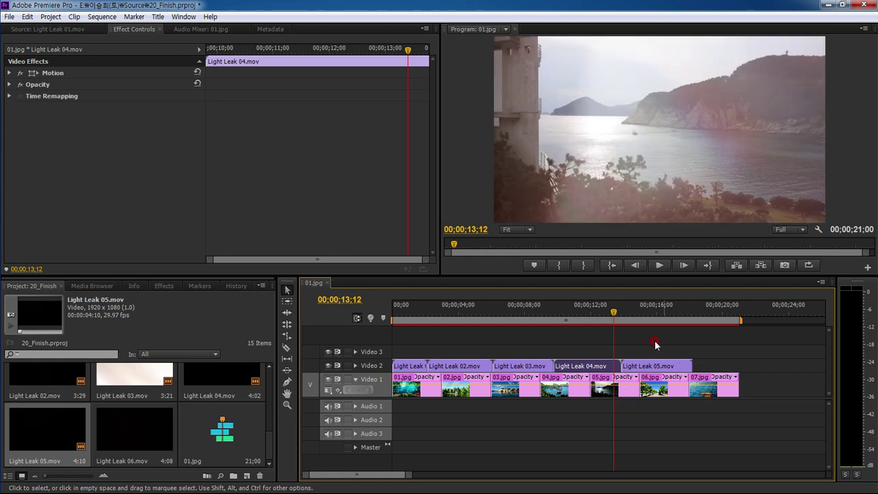
drag(613, 314, 668, 314)
click(655, 366)
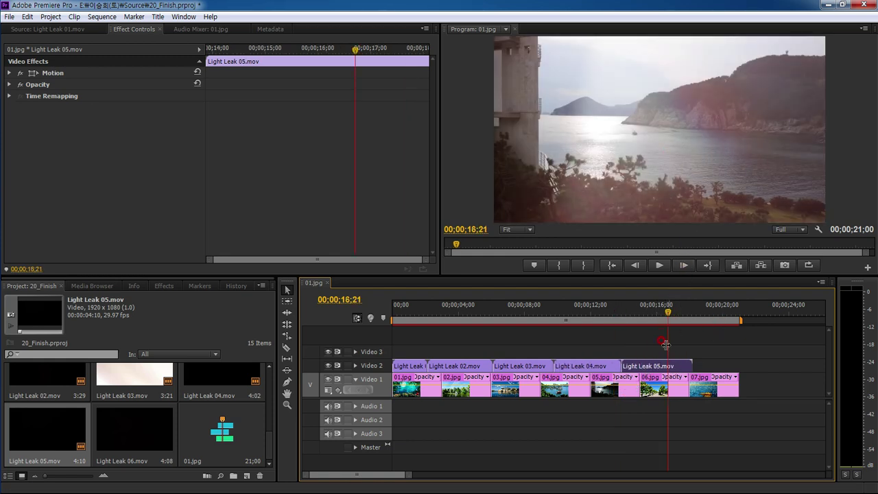
drag(668, 309, 671, 330)
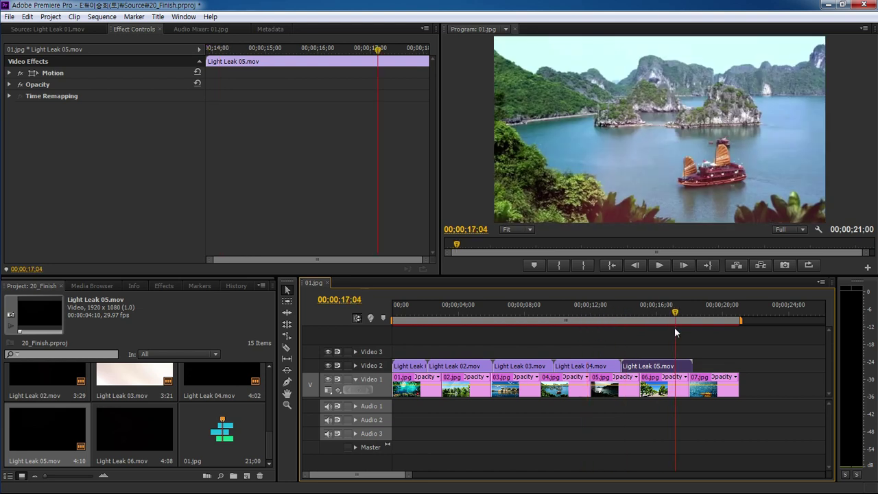
drag(671, 330, 652, 329)
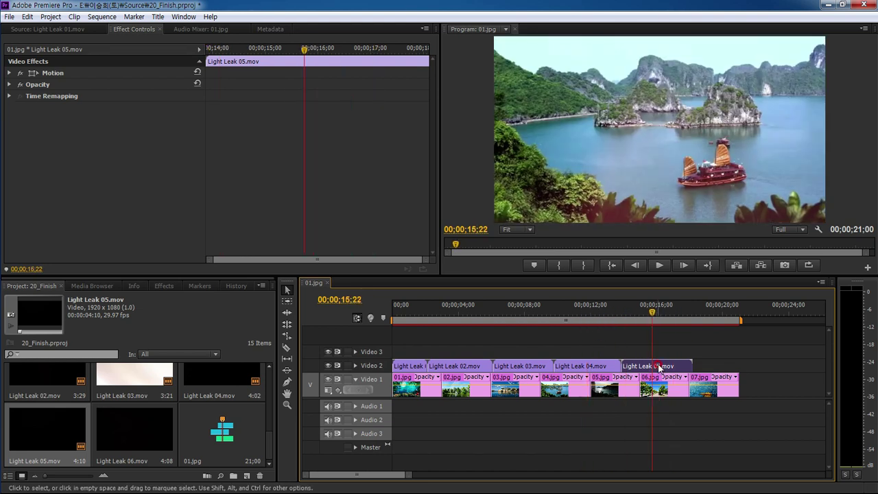
Step: Open Light Leak 05 on its own and scrub through its footage
double_click(658, 365)
drag(189, 247, 283, 247)
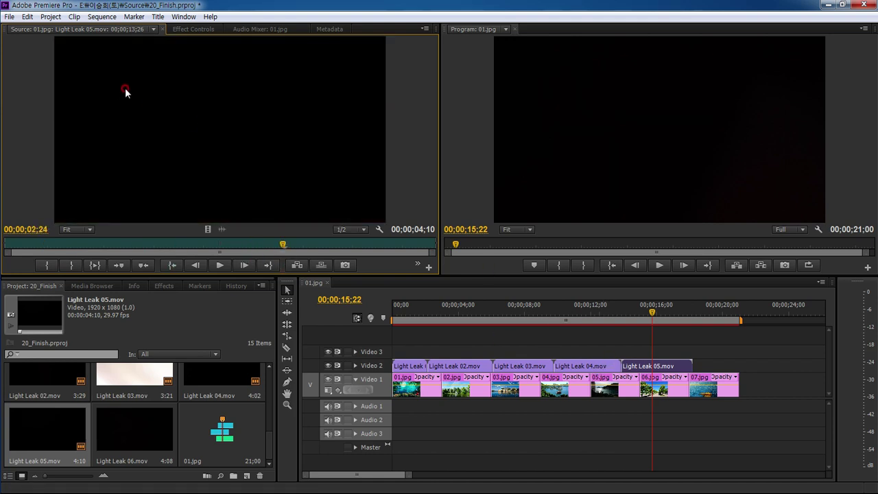
click(195, 29)
Step: Apply the Light Leak preset to Light Leak 05 and preview it from about 14 seconds
click(163, 287)
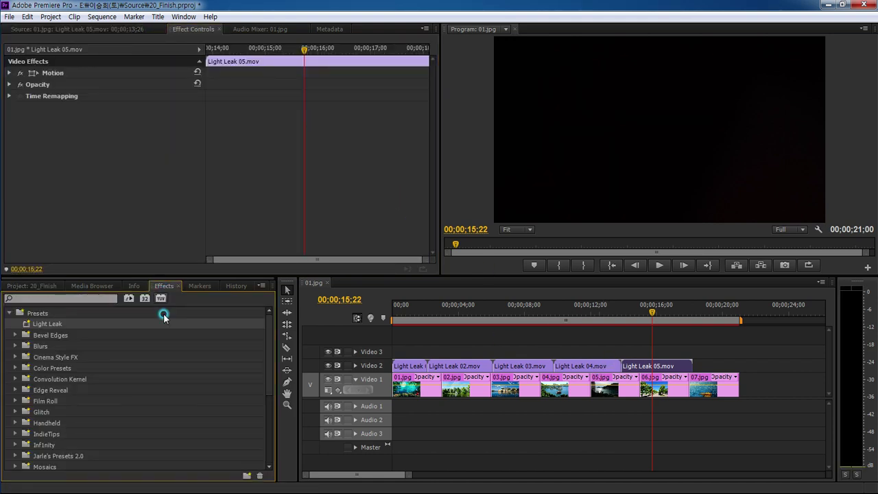
drag(29, 327, 622, 359)
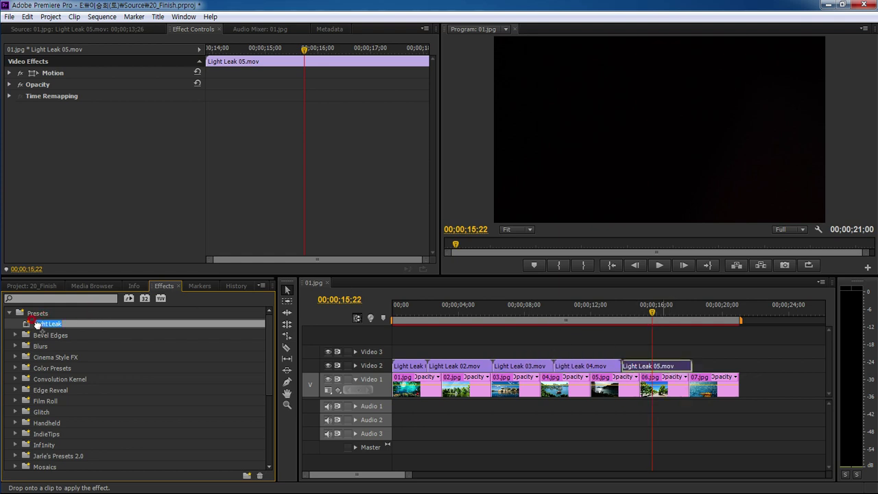
click(652, 314)
drag(652, 314, 627, 319)
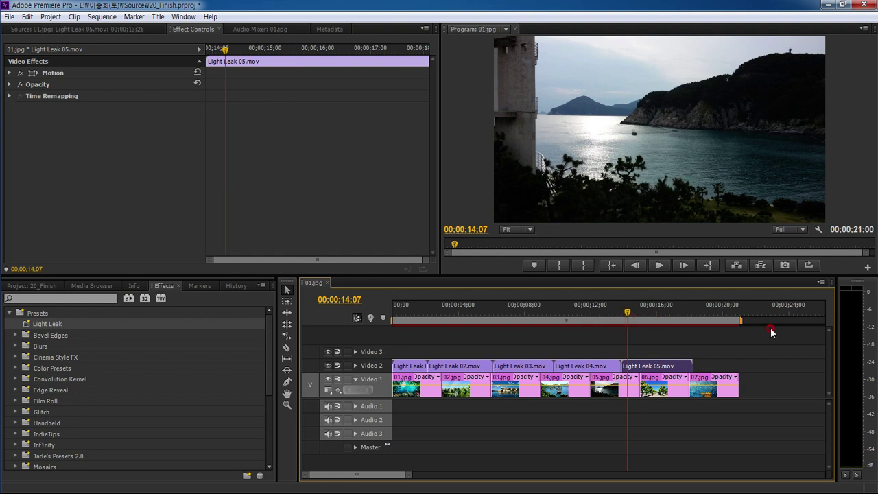
key(space)
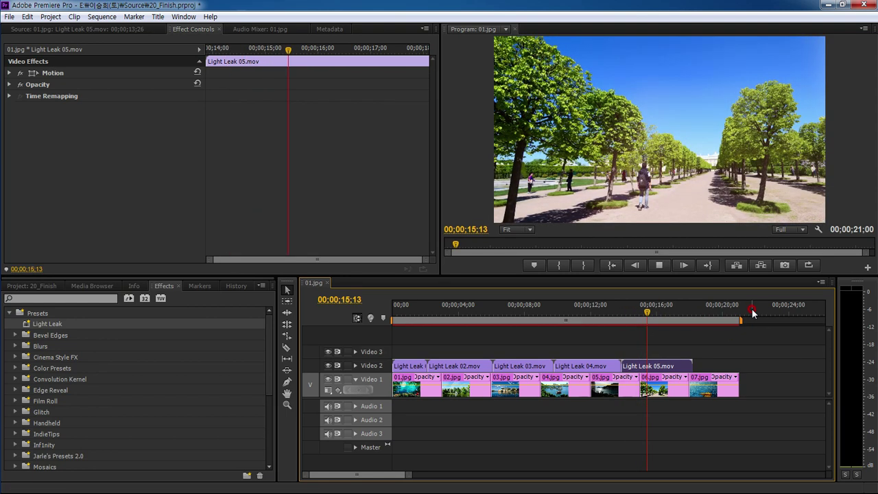
key(space)
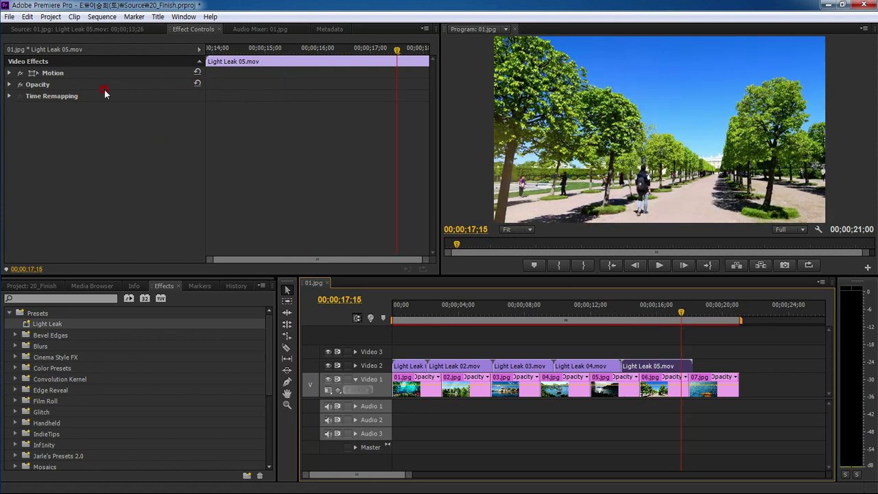
Step: Verify Light Leak 05's Motion and Opacity settings (70 scale, Screen, 70%) in Effect Controls
click(27, 77)
click(9, 72)
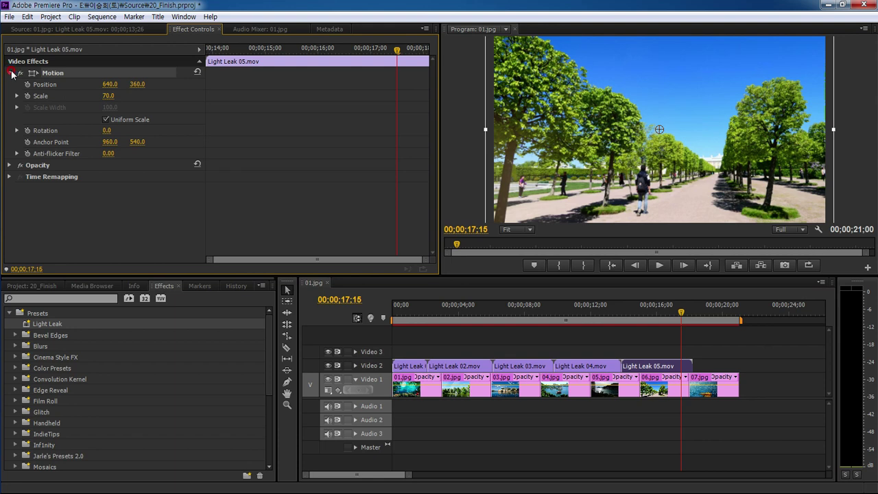
click(39, 166)
click(9, 165)
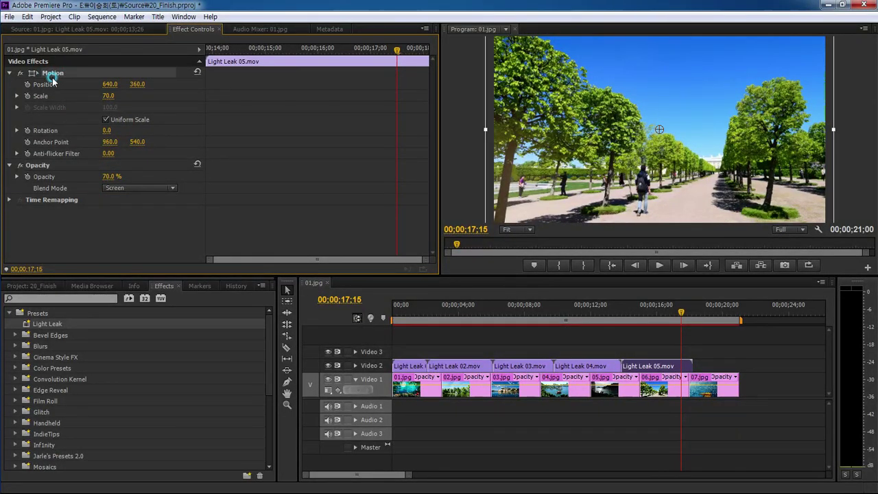
click(39, 166)
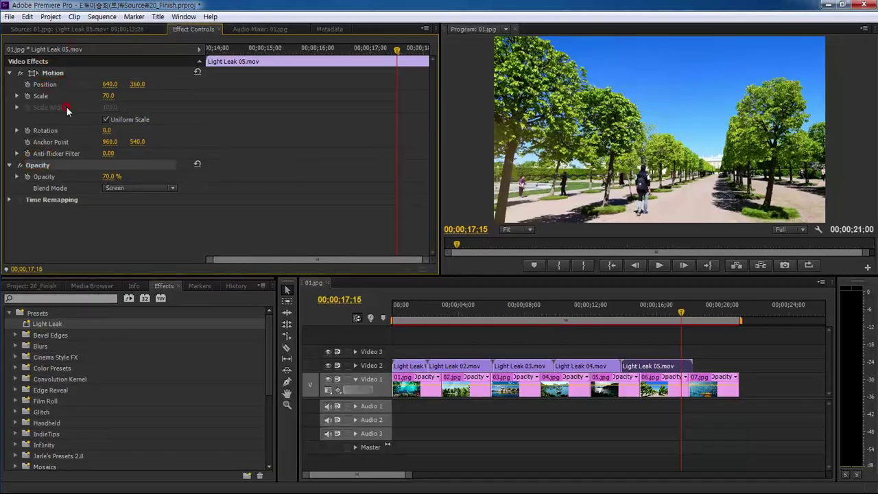
click(56, 73)
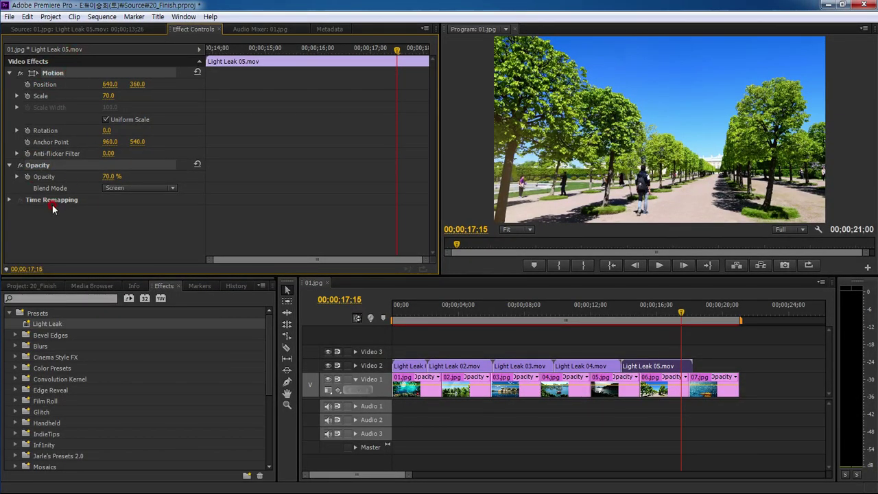
right_click(59, 72)
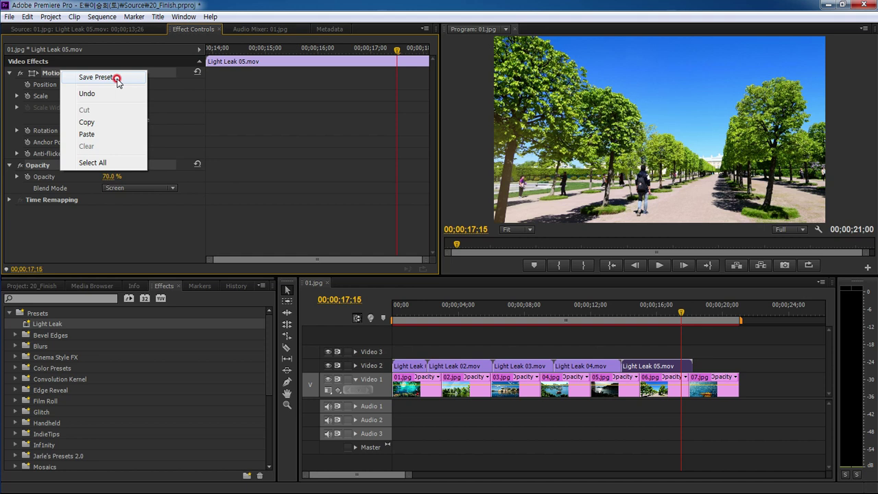
click(519, 291)
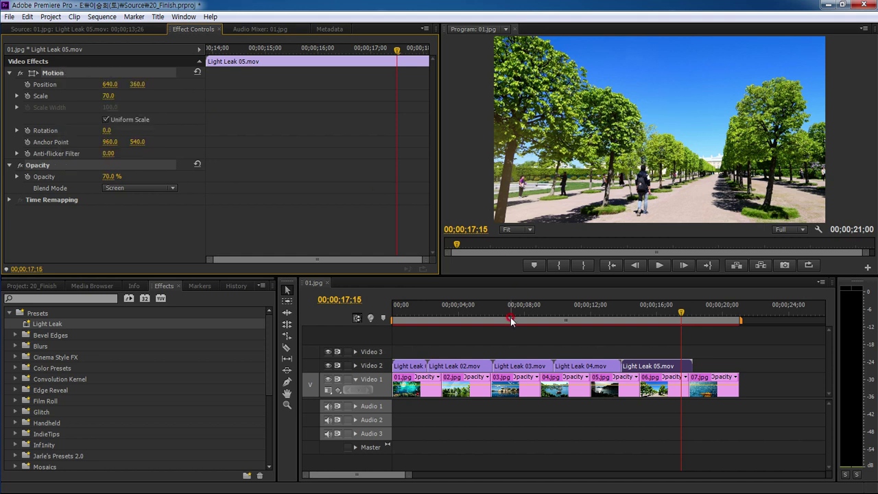
click(31, 286)
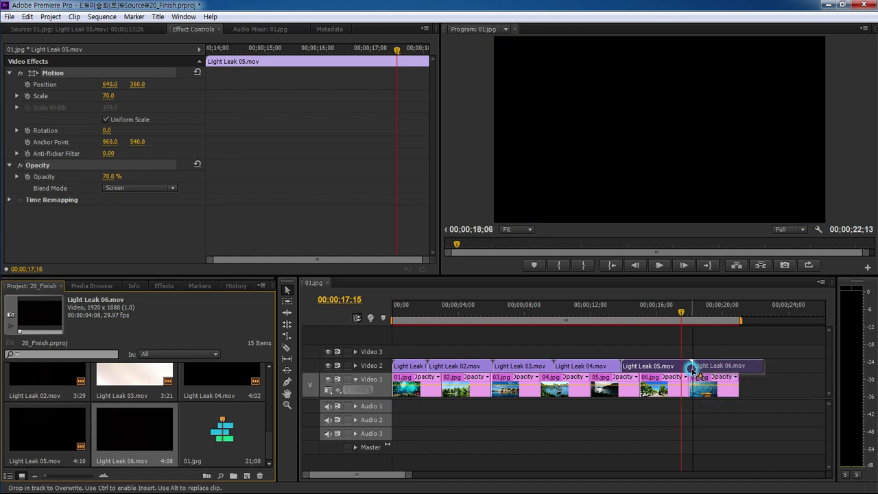
Step: Place Light Leak 06 after Light Leak 05 and rate-stretch it to end with the last photo
drag(317, 434, 693, 366)
click(287, 336)
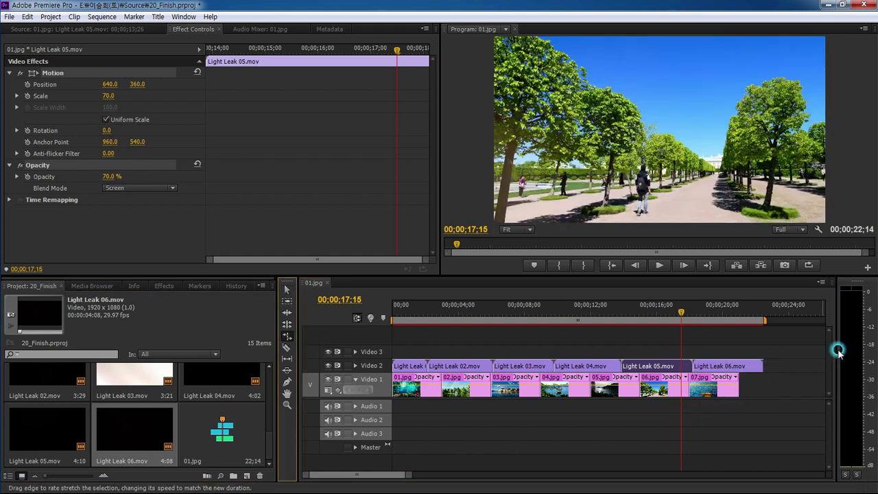
drag(761, 364, 739, 366)
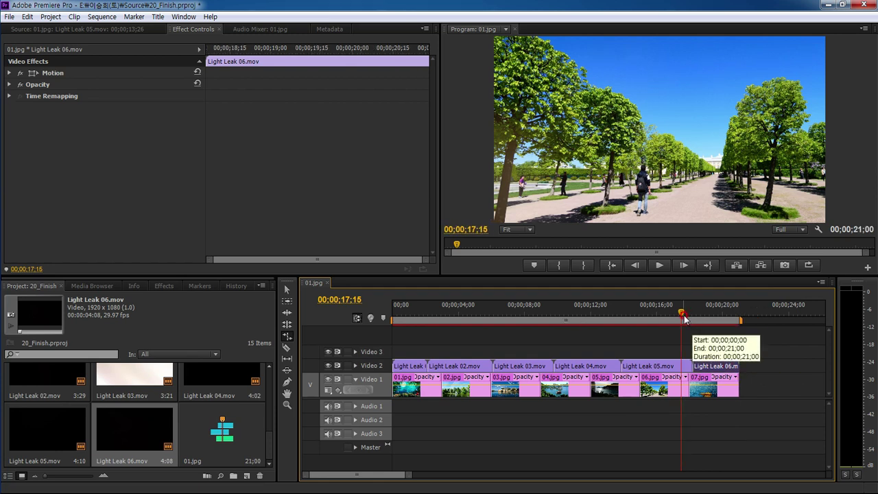
Step: Apply the Light Leak preset to Light Leak 06 and bring in the music file
click(721, 309)
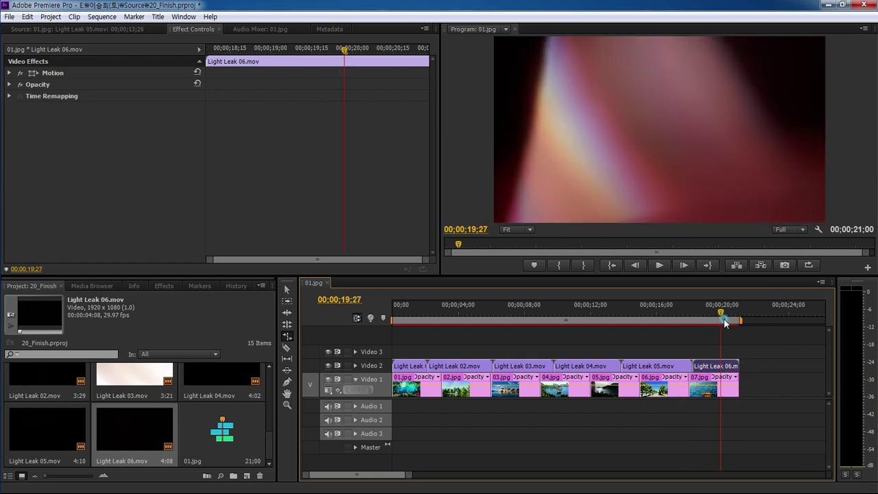
click(158, 286)
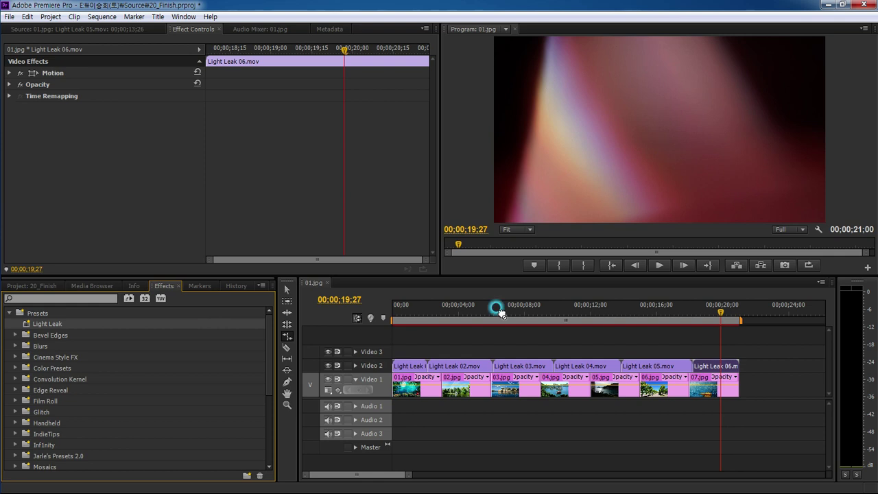
drag(28, 327, 714, 365)
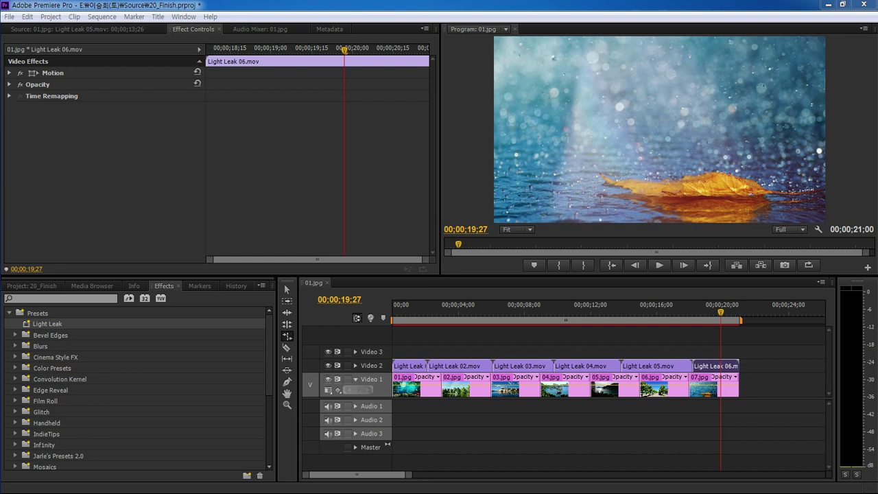
drag(9, 302, 222, 441)
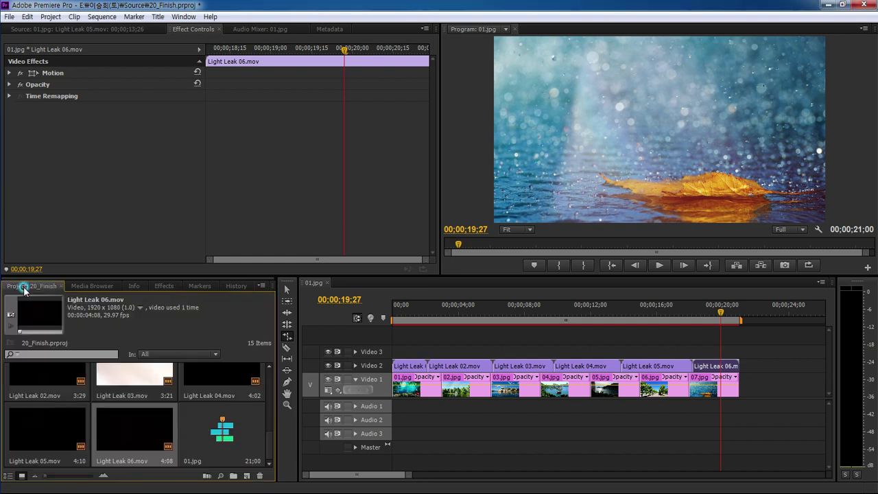
Step: Put The_Closing_Of_Summer.mp3 on Audio 1, play from the start, then open Light Leak 02
mouse_move(222, 441)
mouse_down()
mouse_move(213, 439)
mouse_move(394, 406)
mouse_up()
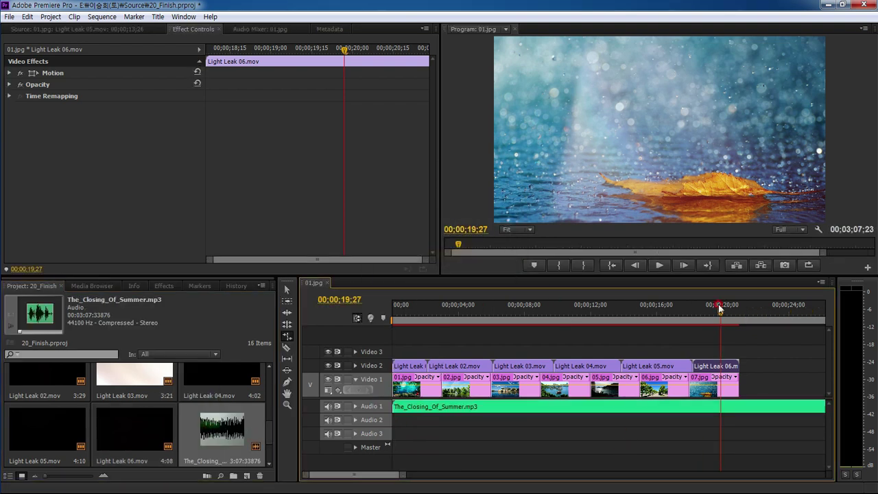
key(Home)
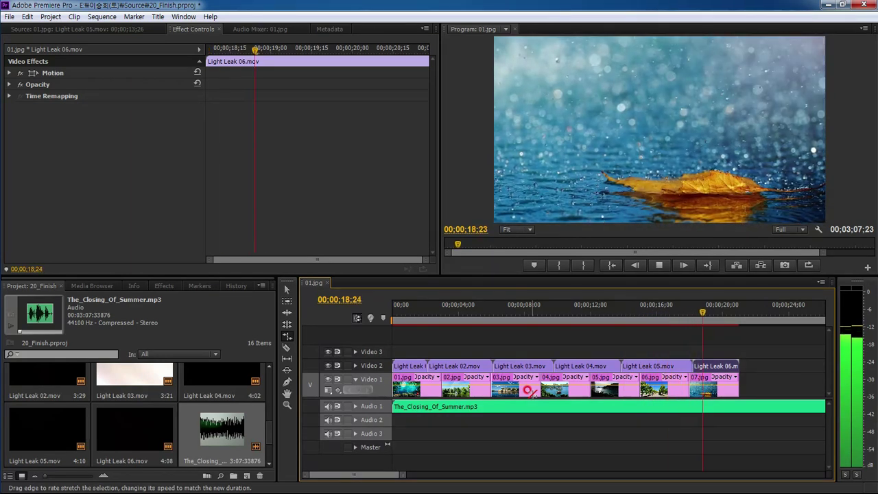
key(space)
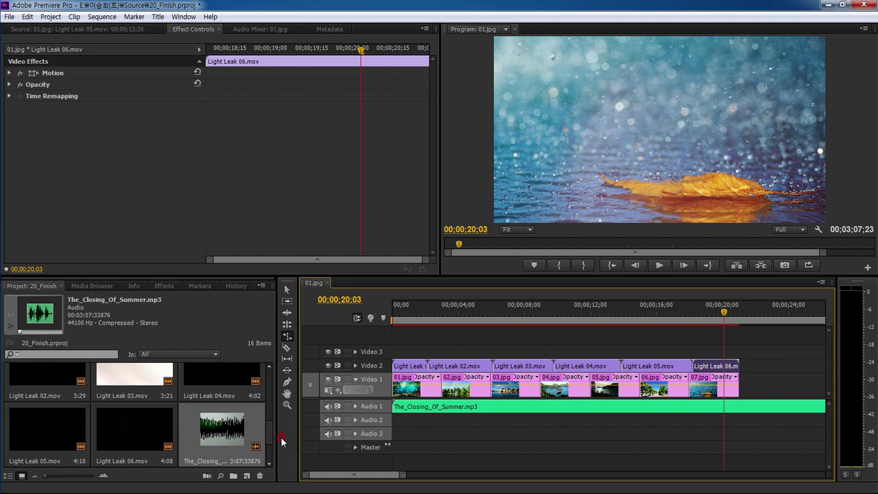
click(289, 291)
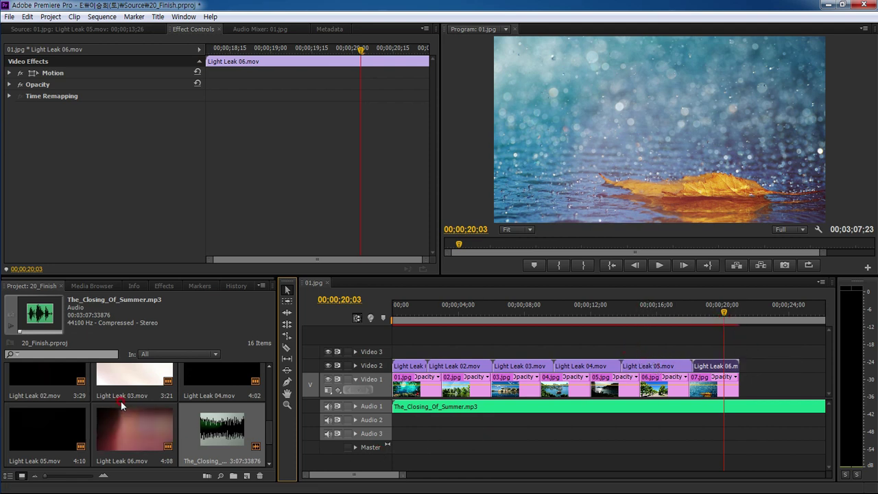
drag(60, 374, 336, 187)
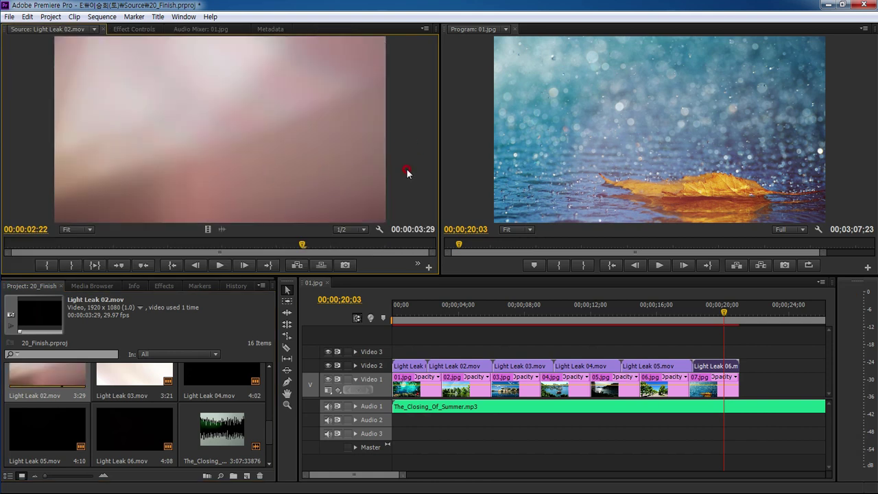